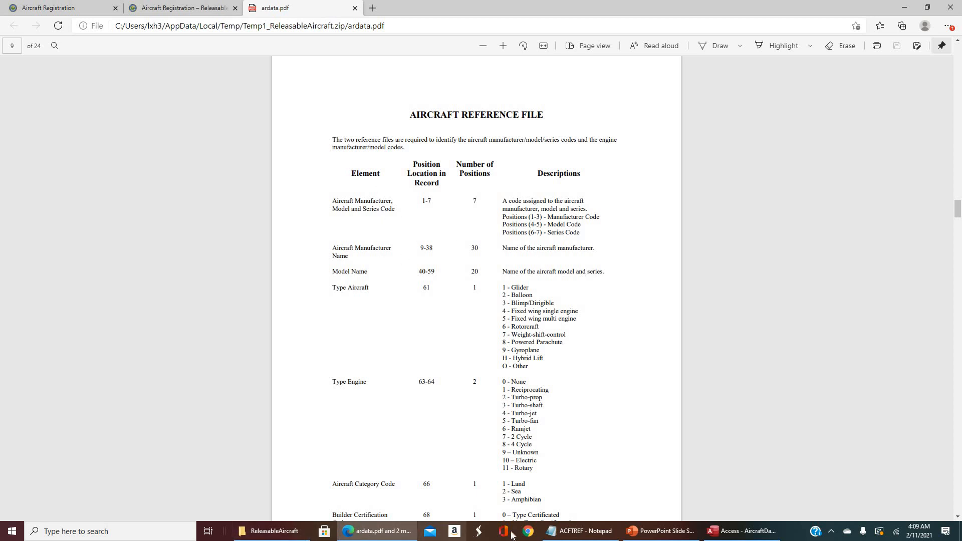
# Review the tblAcrftRef field-definition slide in PowerPoint, and switch to Access to inspect and close the tblAircraft table
pyautogui.click(638, 532)
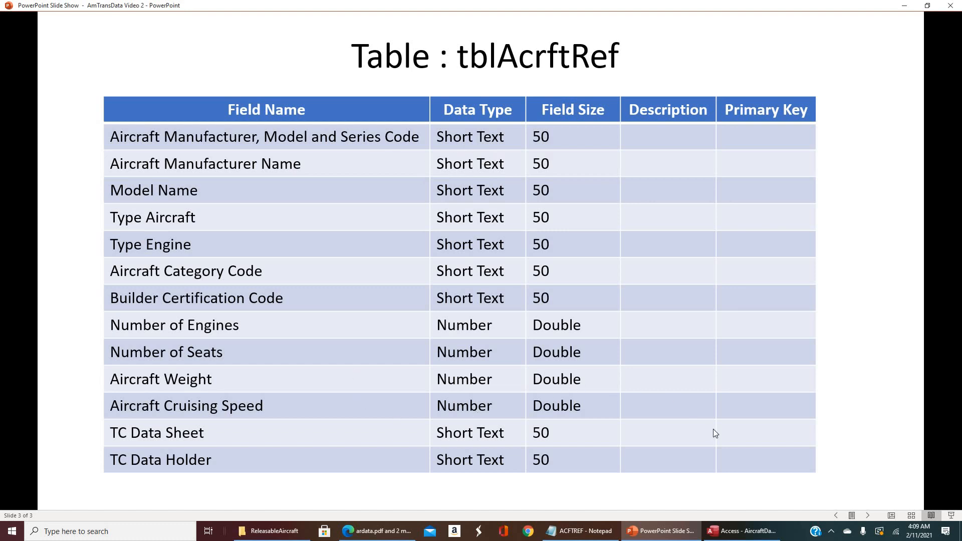
pyautogui.click(733, 529)
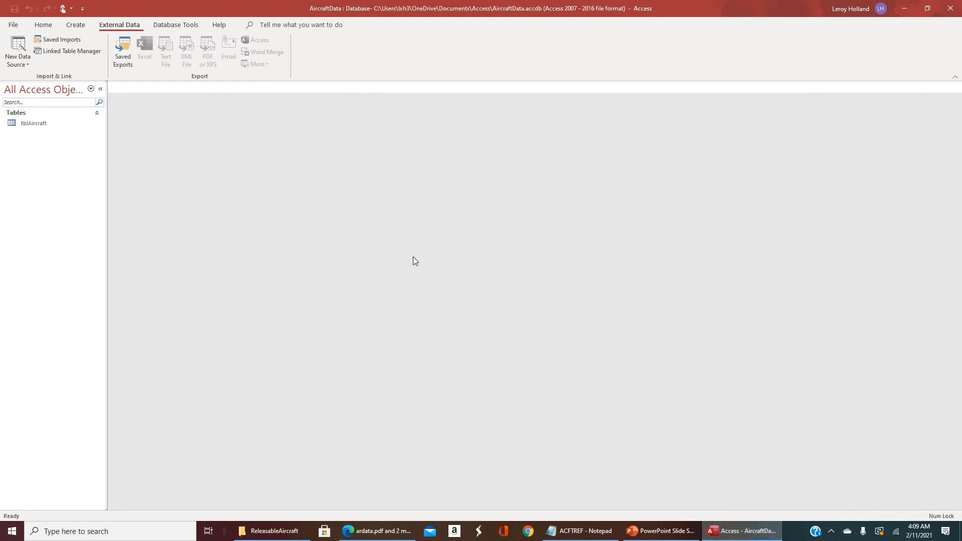
pyautogui.doubleClick(35, 124)
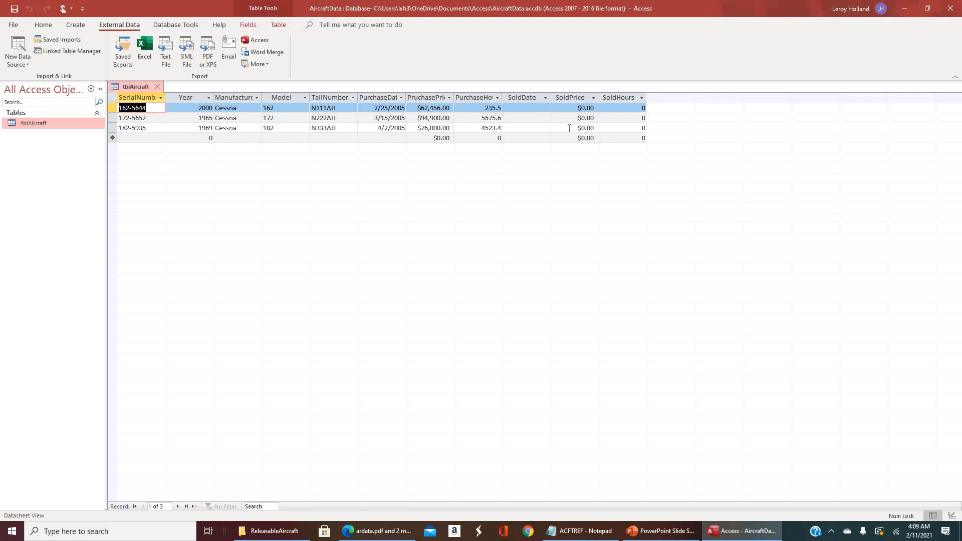
pyautogui.click(159, 88)
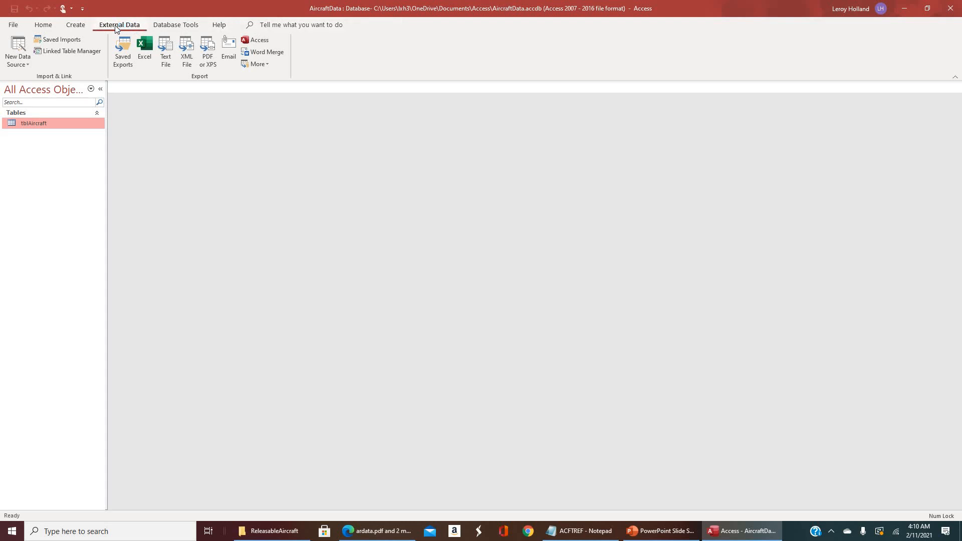
pyautogui.click(22, 58)
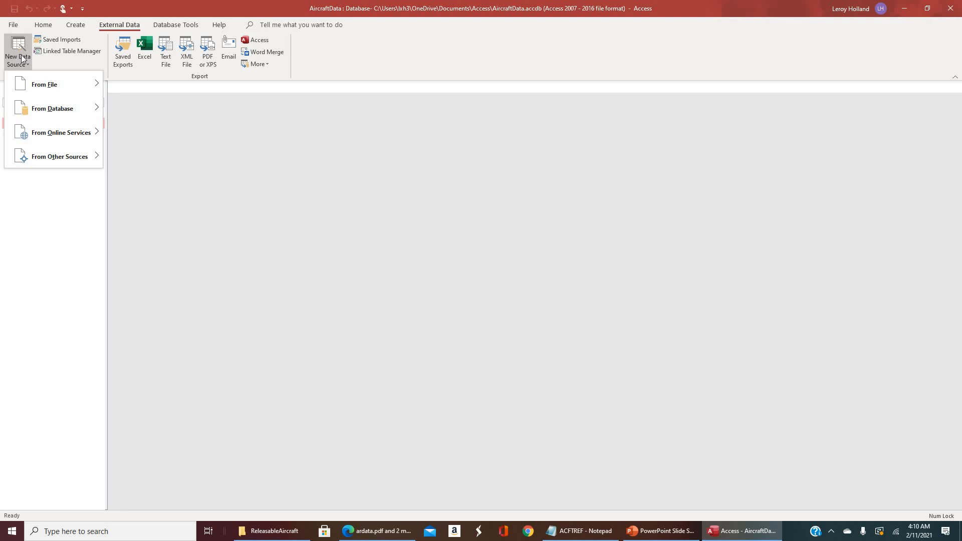
pyautogui.moveTo(55, 83)
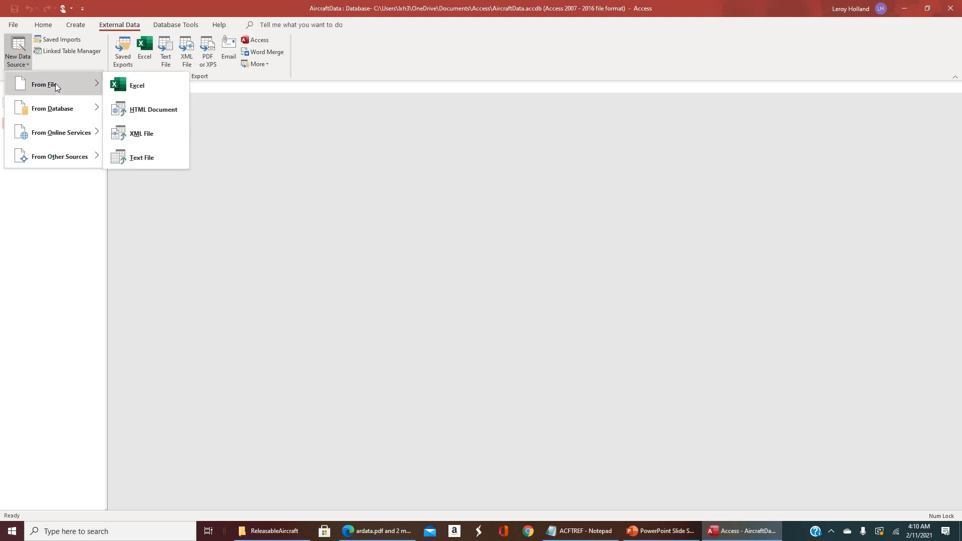
pyautogui.moveTo(53, 109)
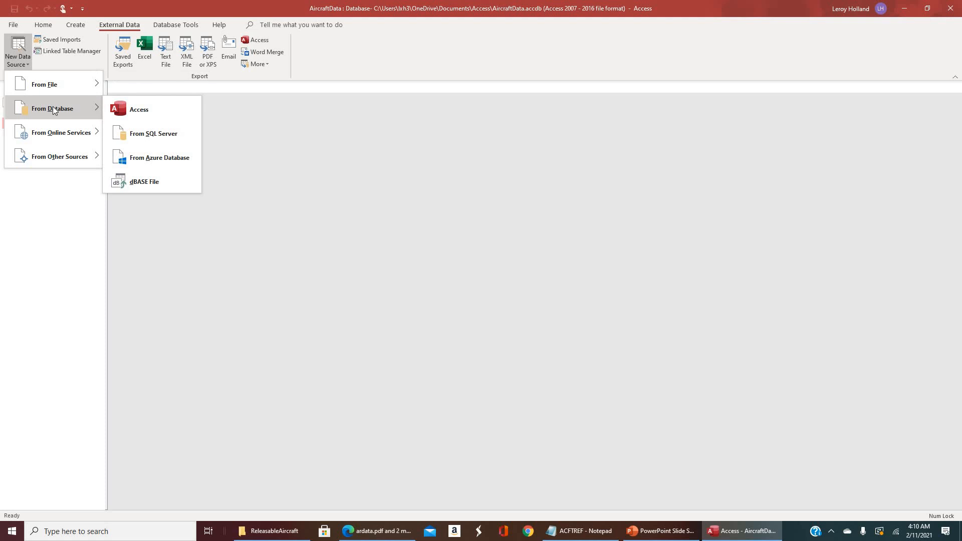
pyautogui.moveTo(62, 159)
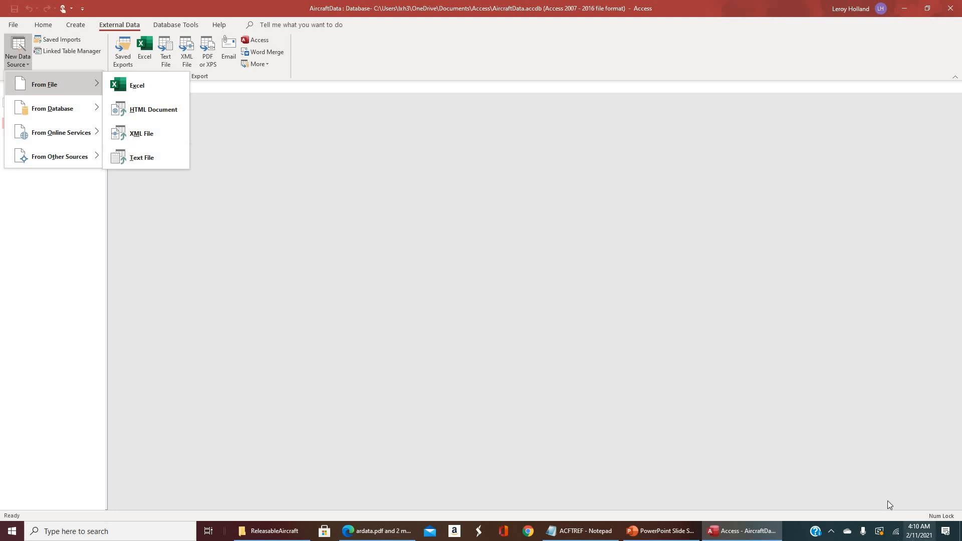
# Switch to the ACFTREF file in Notepad and examine its field-name row and comma-separated aircraft records
pyautogui.click(580, 532)
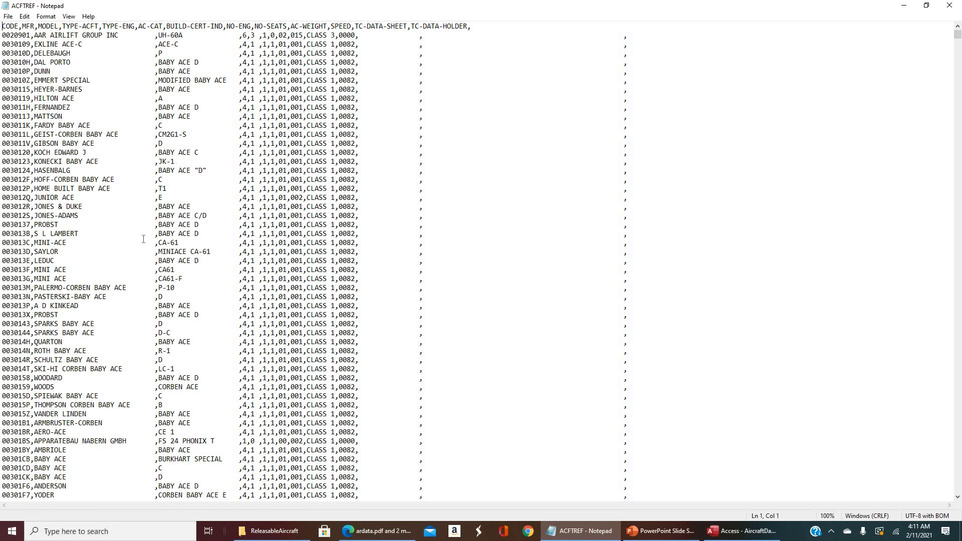
pyautogui.scroll(-16, 144, 241)
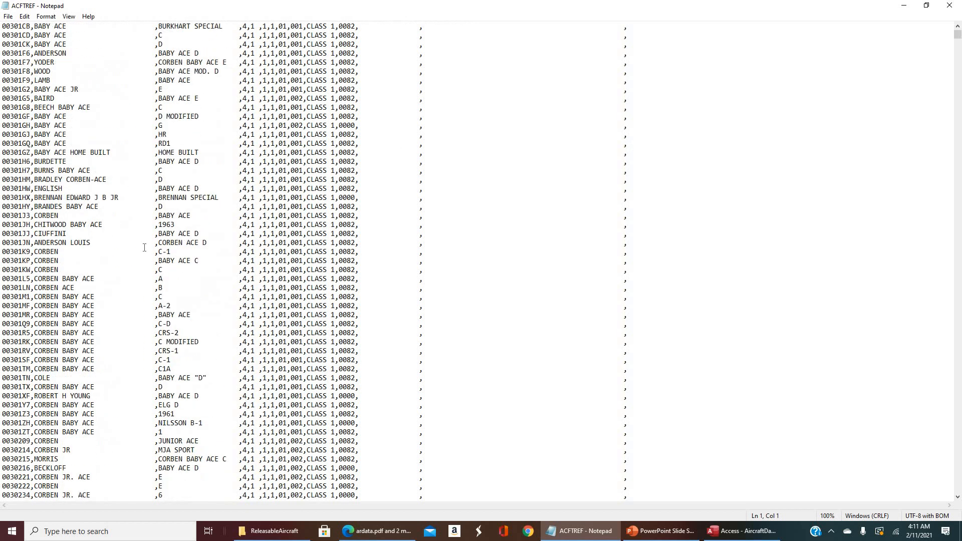
pyautogui.scroll(-20, 145, 247)
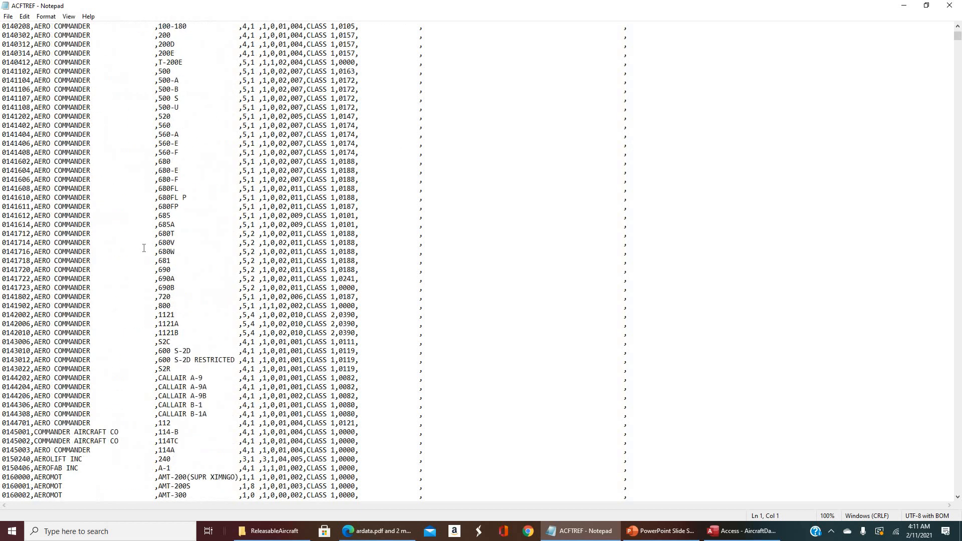
pyautogui.scroll(-5, 144, 247)
pyautogui.scroll(20, 144, 247)
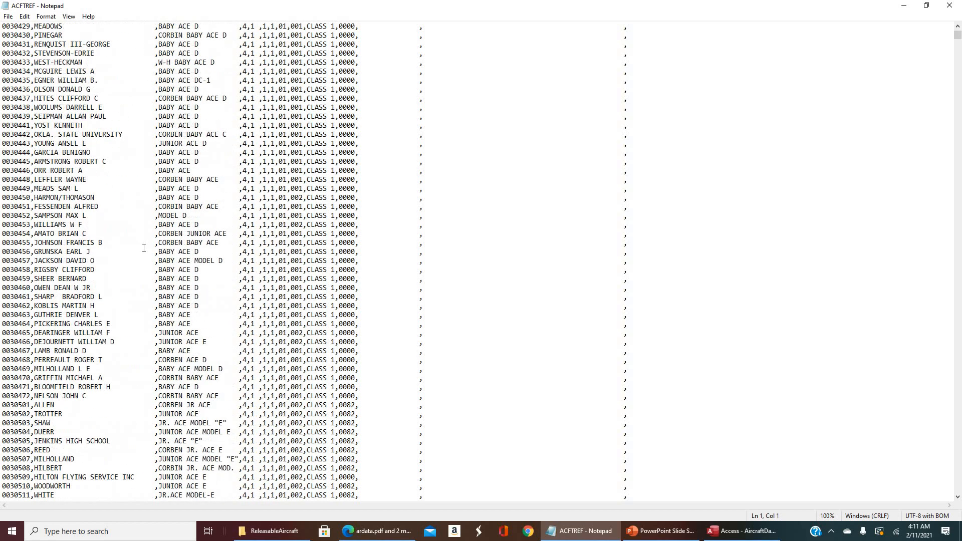
pyautogui.scroll(20, 143, 248)
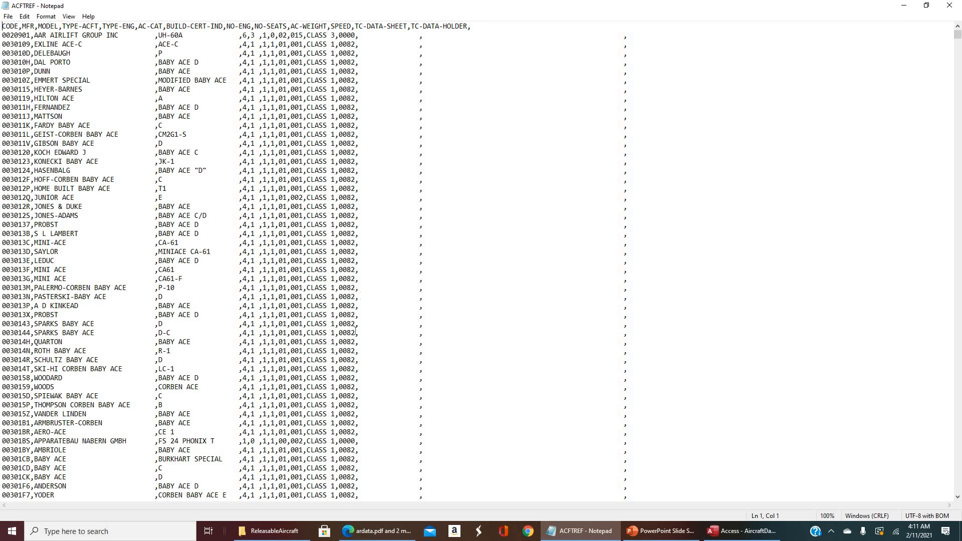
# Switch to Access and start a text file import, choosing ACFTREF.txt from the ReleasableAircraft folder as the source
pyautogui.moveTo(573, 533)
pyautogui.click(731, 535)
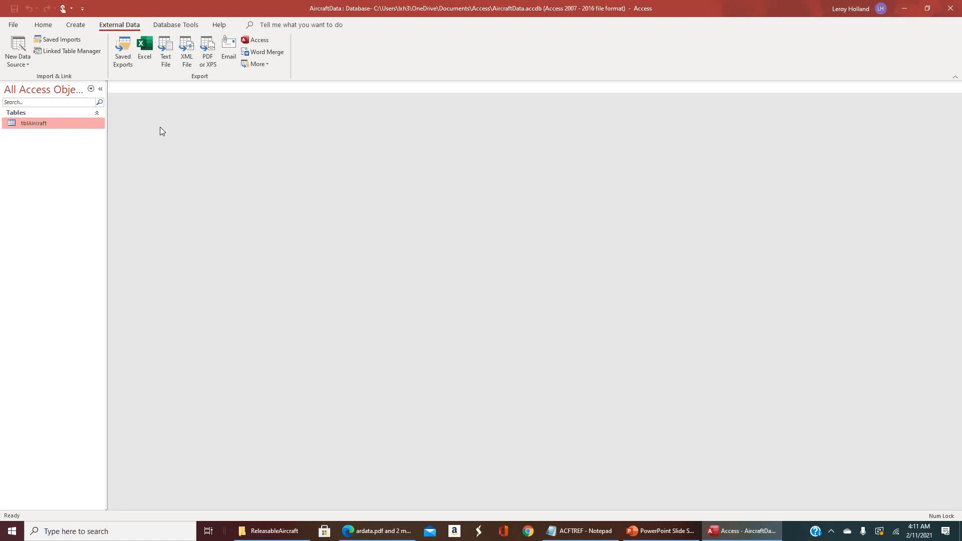
pyautogui.click(20, 59)
pyautogui.moveTo(50, 84)
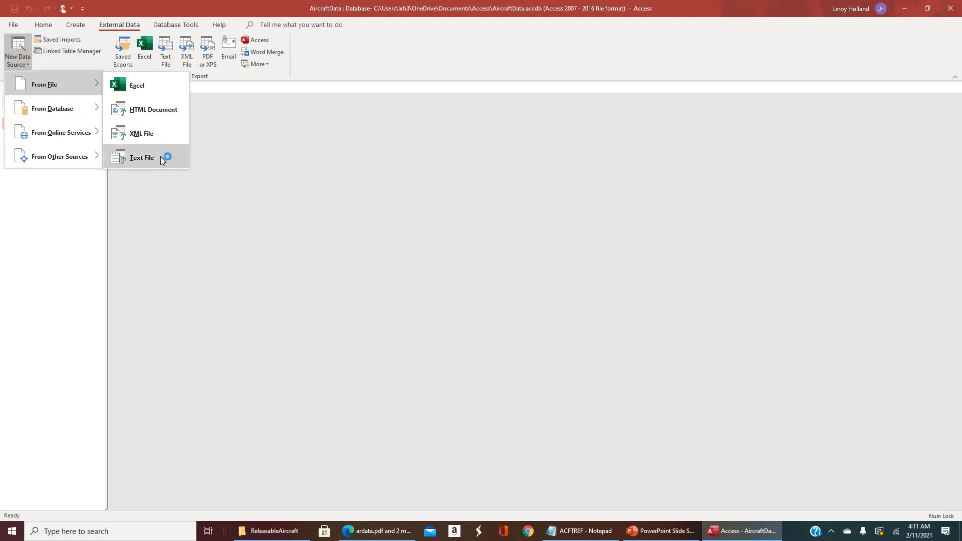
pyautogui.click(160, 157)
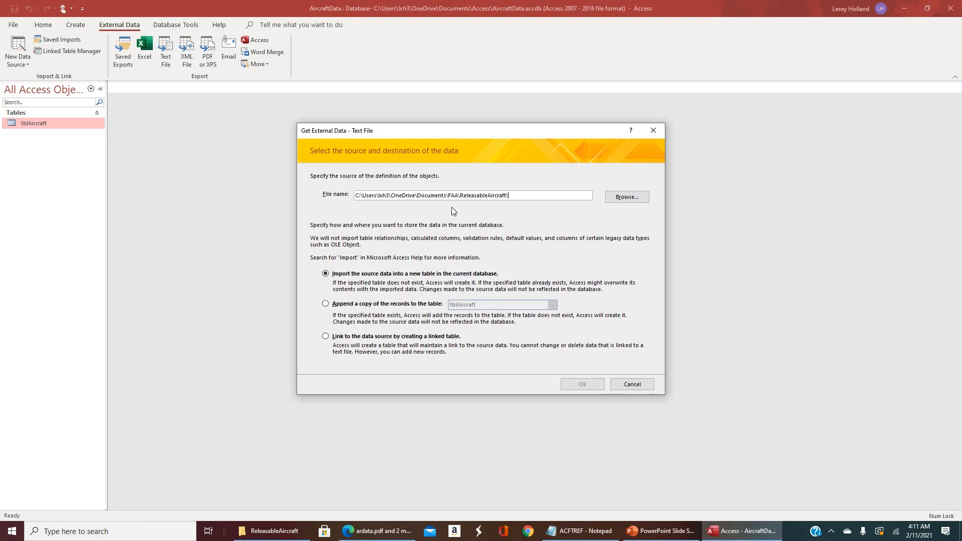
pyautogui.click(624, 197)
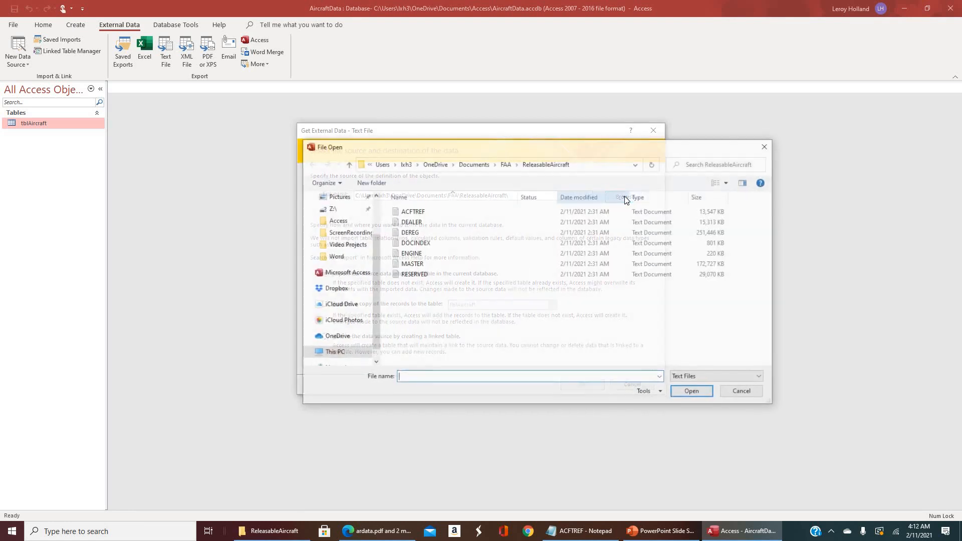
pyautogui.doubleClick(414, 212)
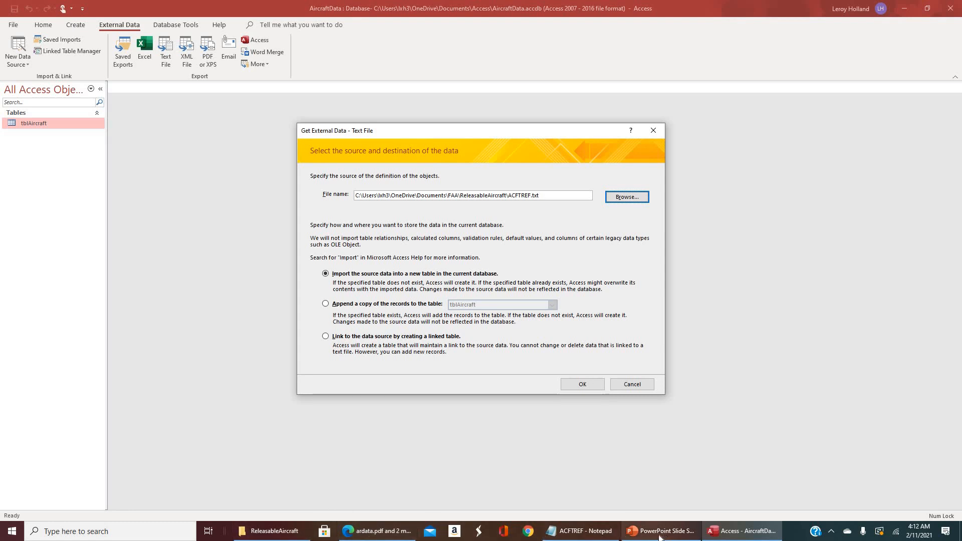
# Check the tblAcrftRef field list in PowerPoint, and return to Access to proceed with importing the data into a new table
pyautogui.click(632, 535)
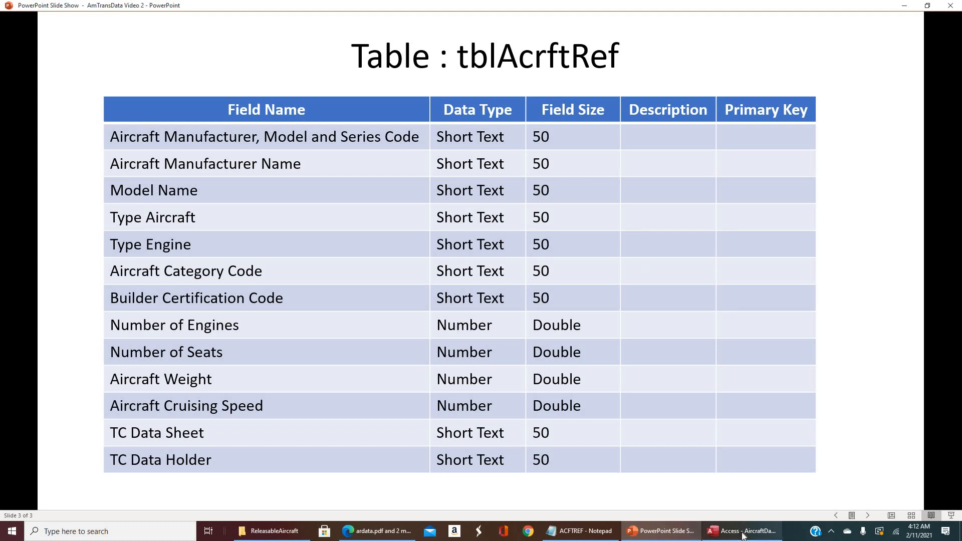
pyautogui.moveTo(744, 534)
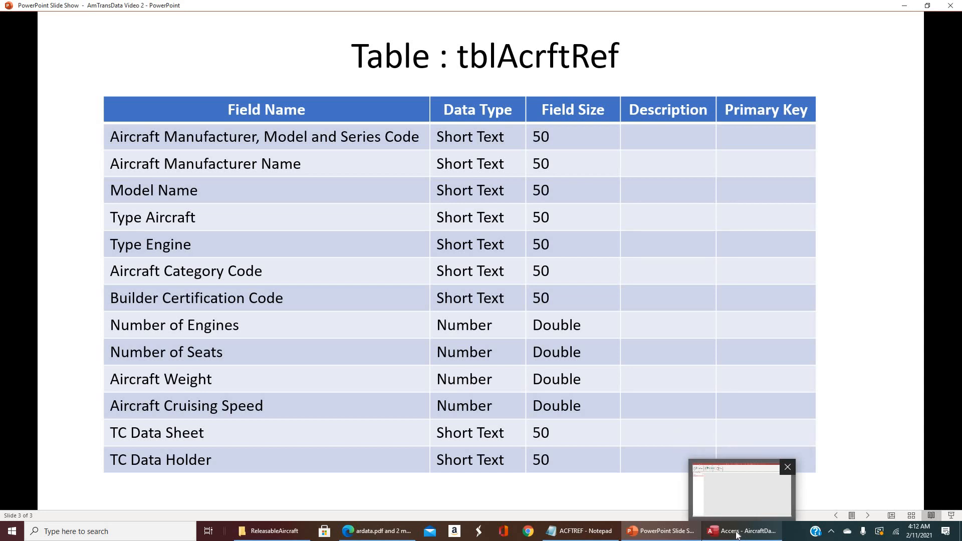
pyautogui.click(738, 534)
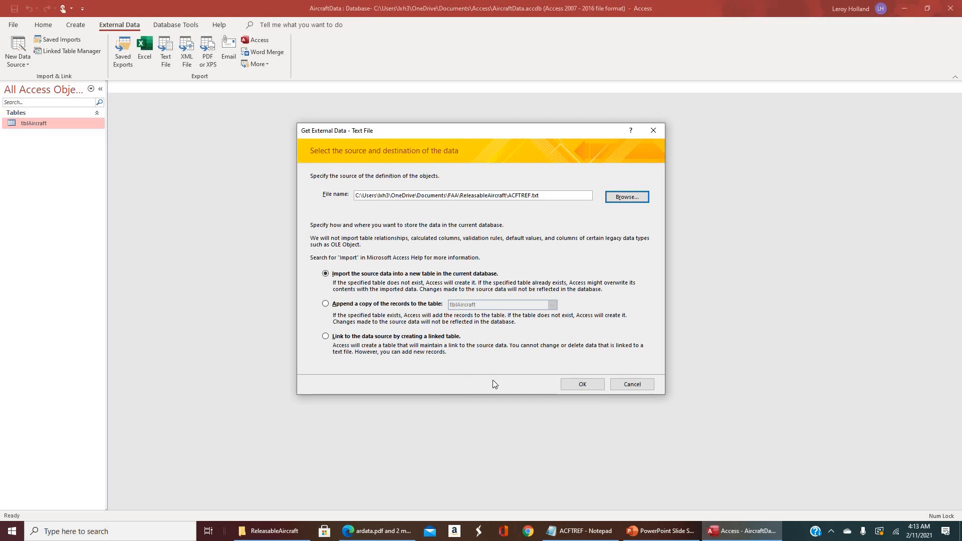
pyautogui.click(583, 384)
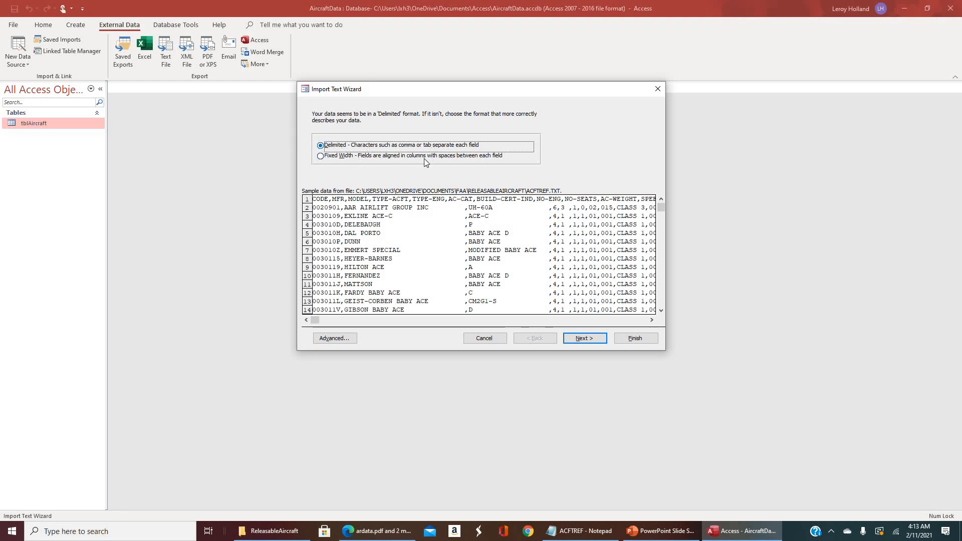
# Try the Fixed Width format for the source data, and continue the import with the Delimited format
pyautogui.click(319, 155)
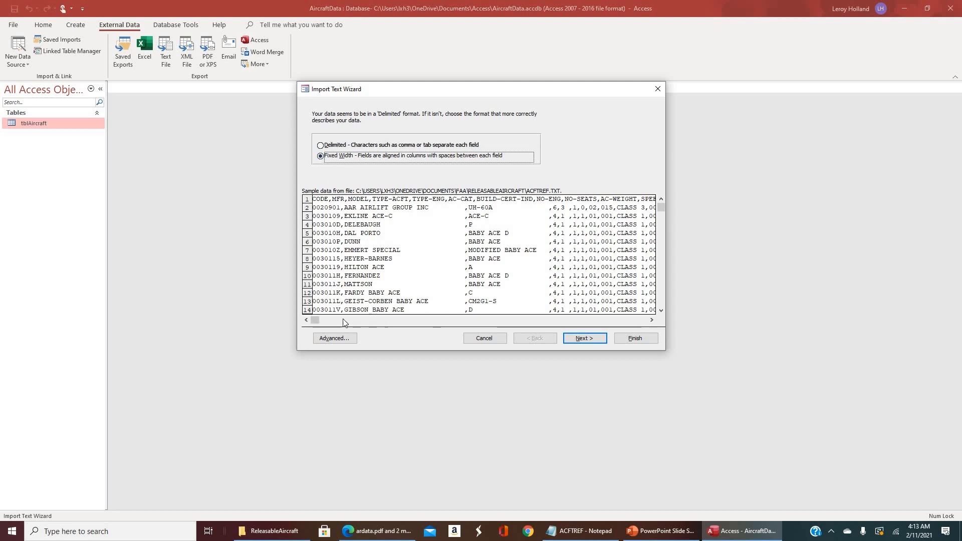
pyautogui.click(321, 146)
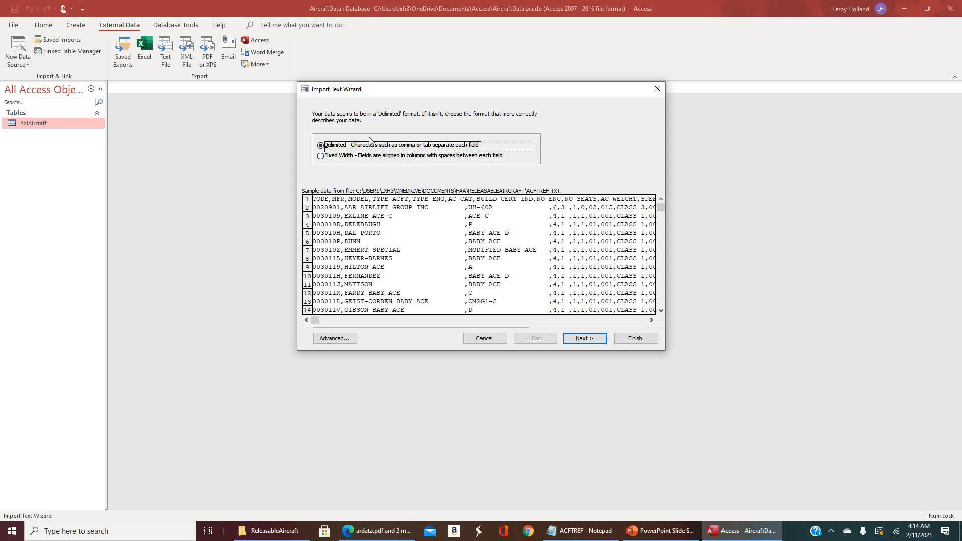
pyautogui.click(582, 338)
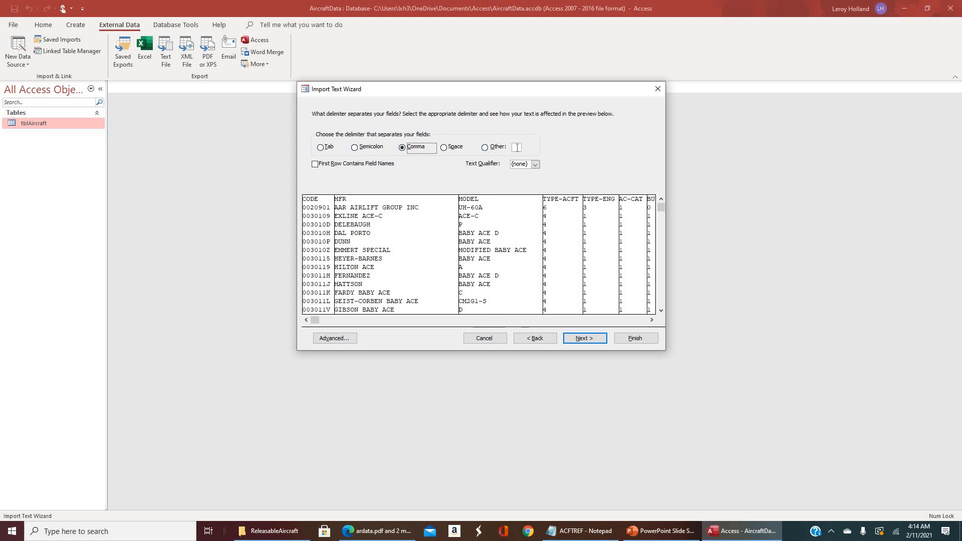
# Set comma as the delimiter with field names in the first row, and abandon the import wizard at its field options
pyautogui.hotkey('alt', 'o')
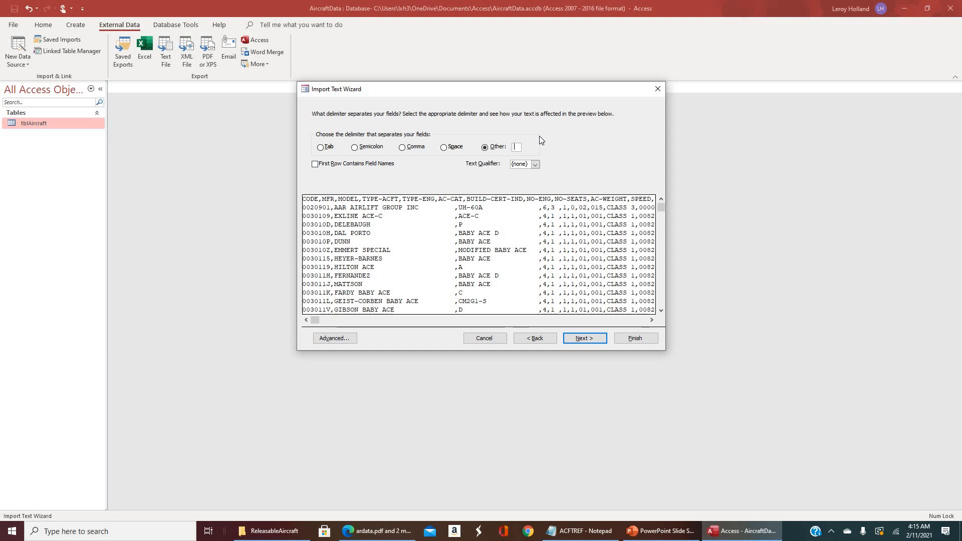
pyautogui.click(321, 148)
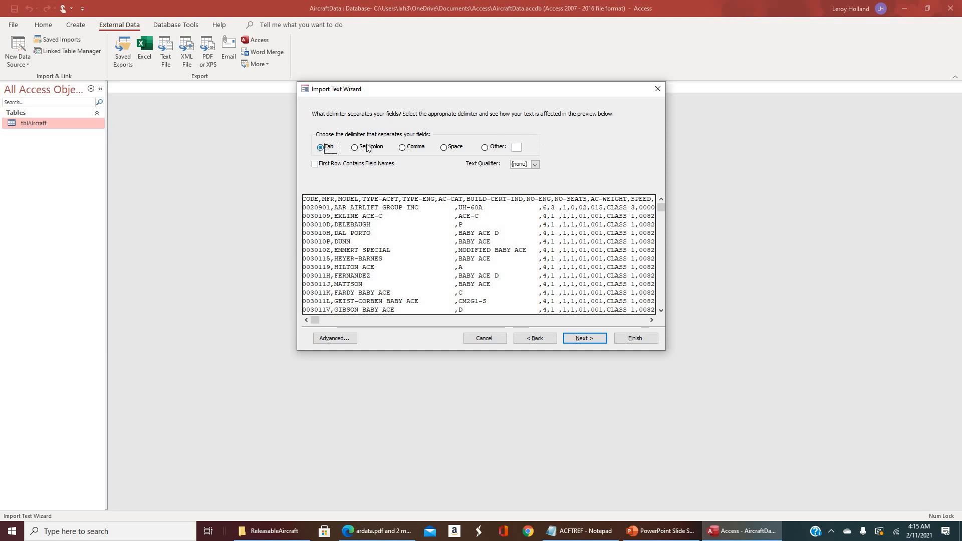
pyautogui.click(314, 166)
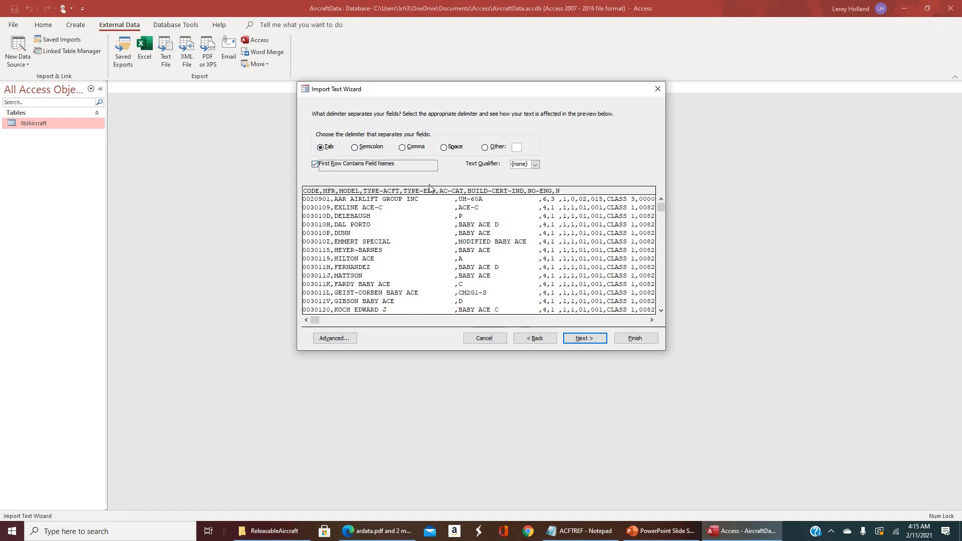
pyautogui.click(402, 149)
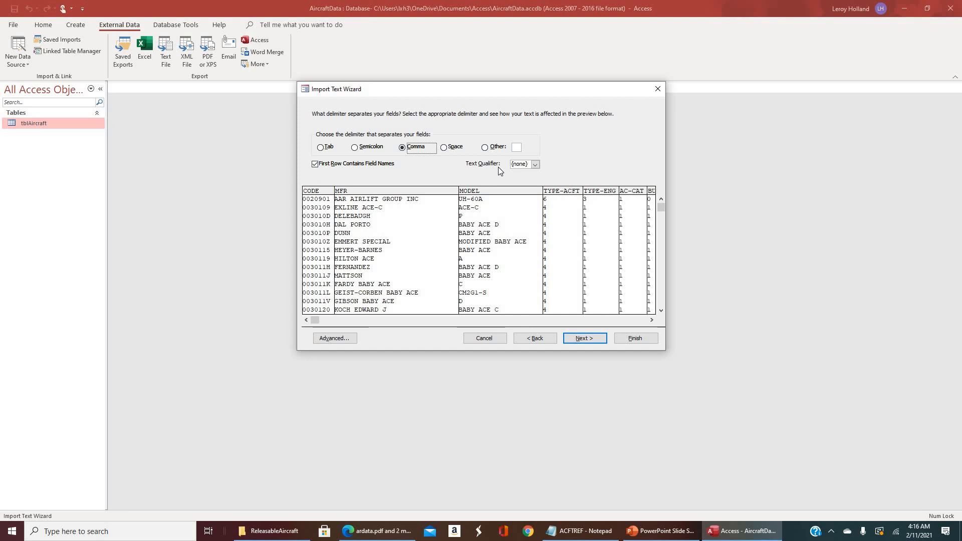
pyautogui.click(537, 163)
pyautogui.click(565, 164)
pyautogui.click(584, 338)
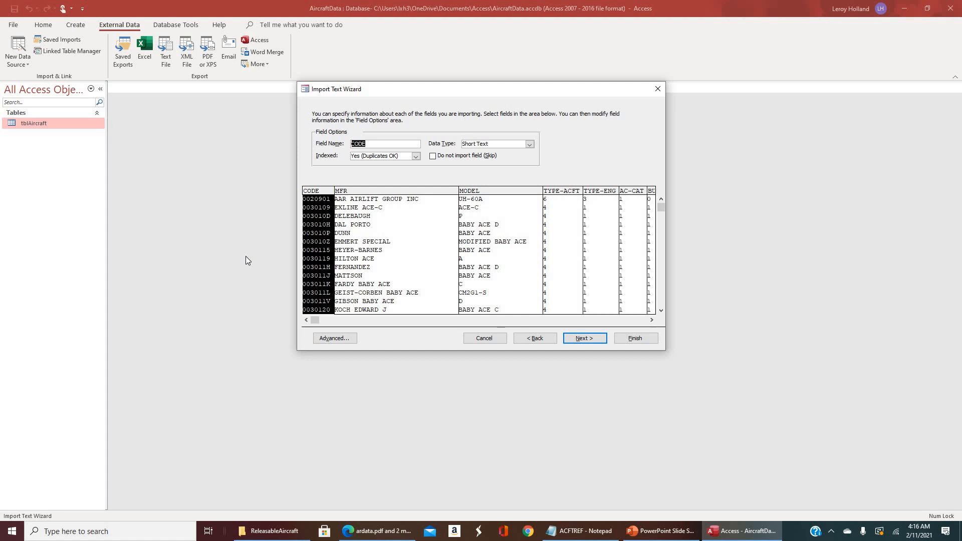
pyautogui.click(657, 88)
# Arrange the PowerPoint and Access windows side by side so the full tblAcrftRef field table shows beside the database
pyautogui.click(927, 8)
pyautogui.moveTo(729, 5); pyautogui.dragTo(757, 11)
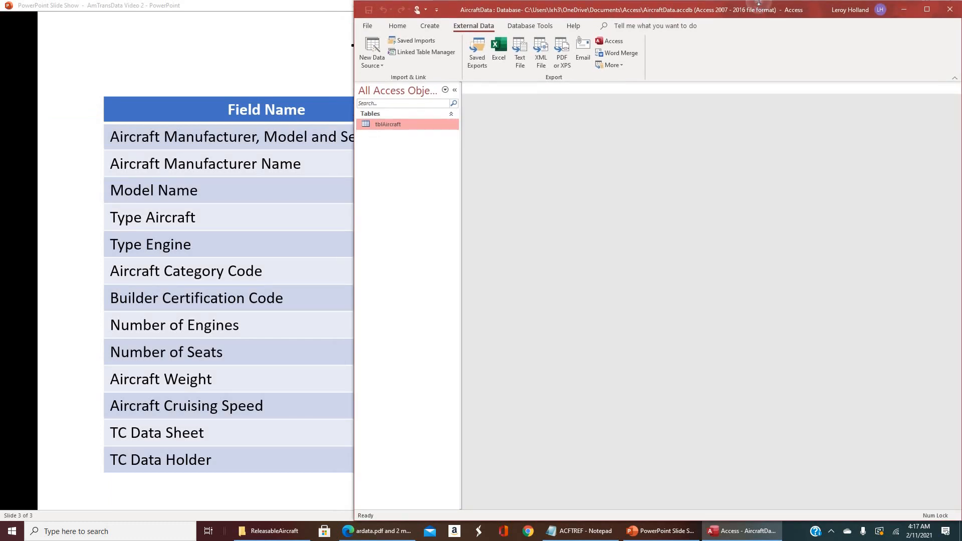
pyautogui.click(904, 10)
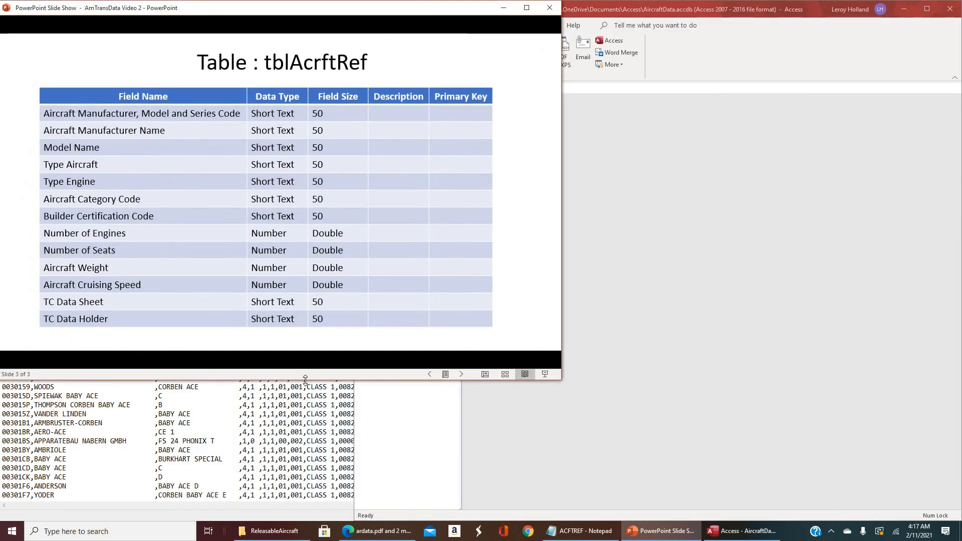
pyautogui.moveTo(305, 380); pyautogui.dragTo(300, 520)
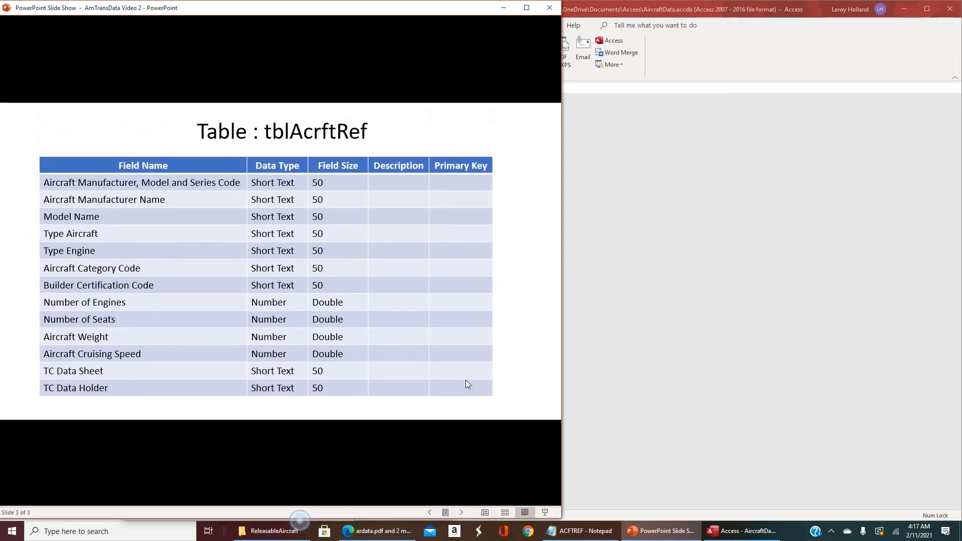
pyautogui.moveTo(562, 351); pyautogui.dragTo(499, 363)
pyautogui.click(660, 184)
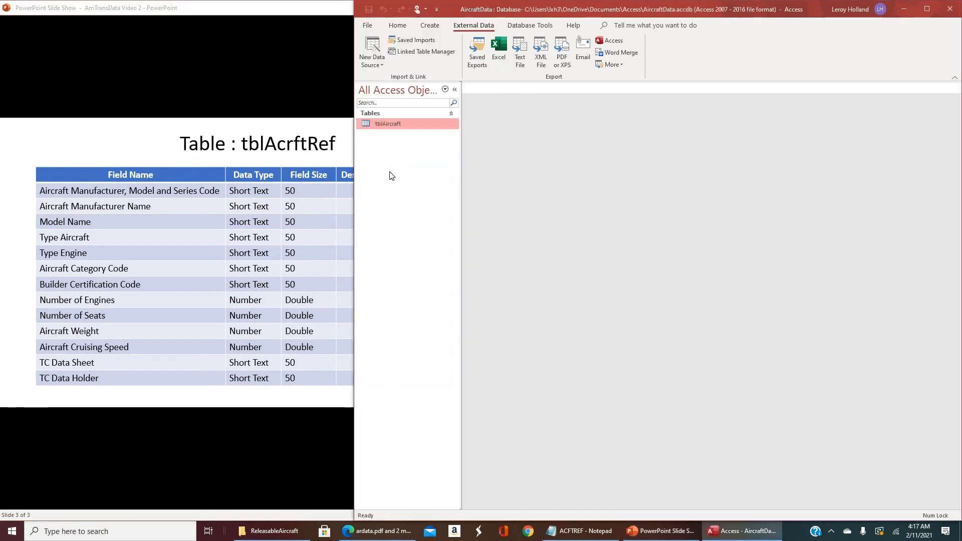
pyautogui.moveTo(353, 192); pyautogui.dragTo(512, 189)
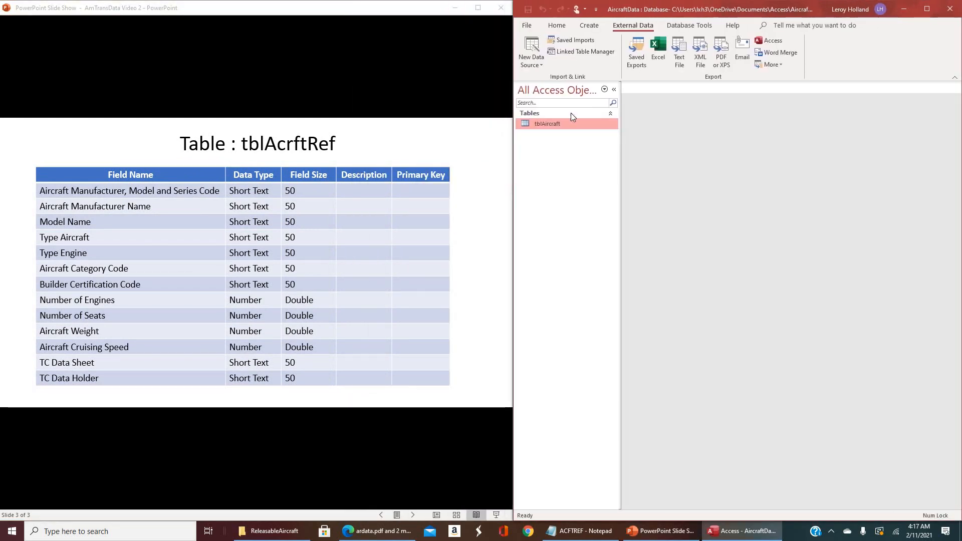
# Start a text-file import of ACFTREF.txt from the ReleasableAircraft folder into a new table in the current database
pyautogui.click(536, 54)
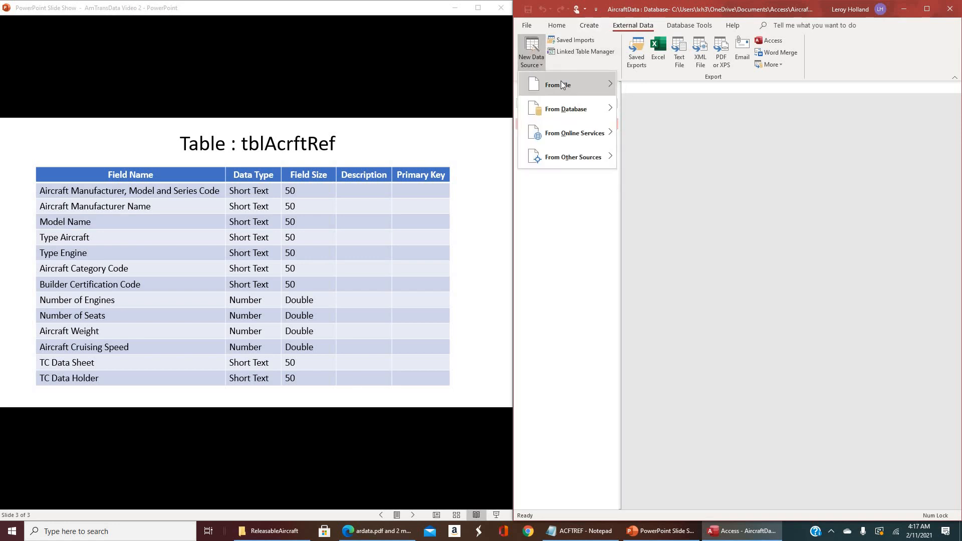
pyautogui.moveTo(562, 84)
pyautogui.click(659, 159)
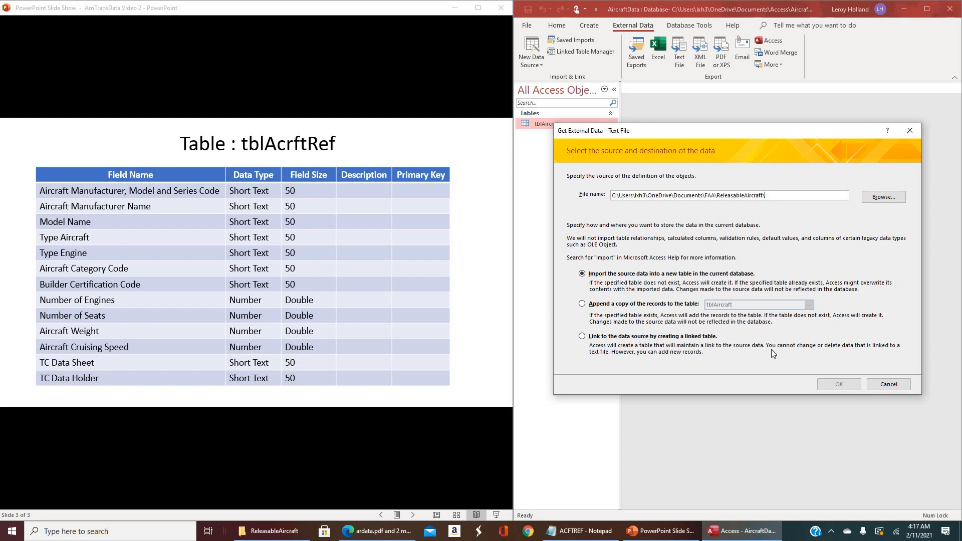
pyautogui.click(884, 197)
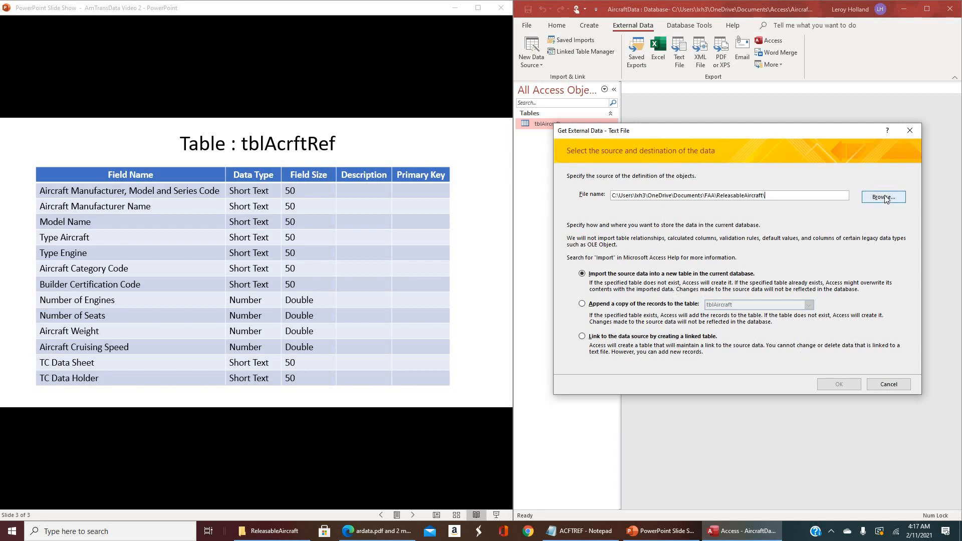
pyautogui.doubleClick(607, 212)
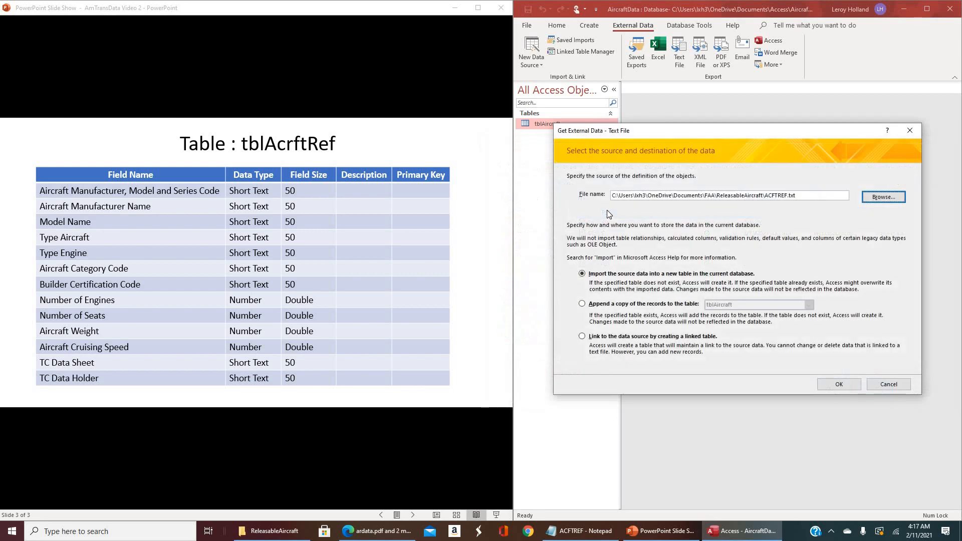
pyautogui.click(840, 384)
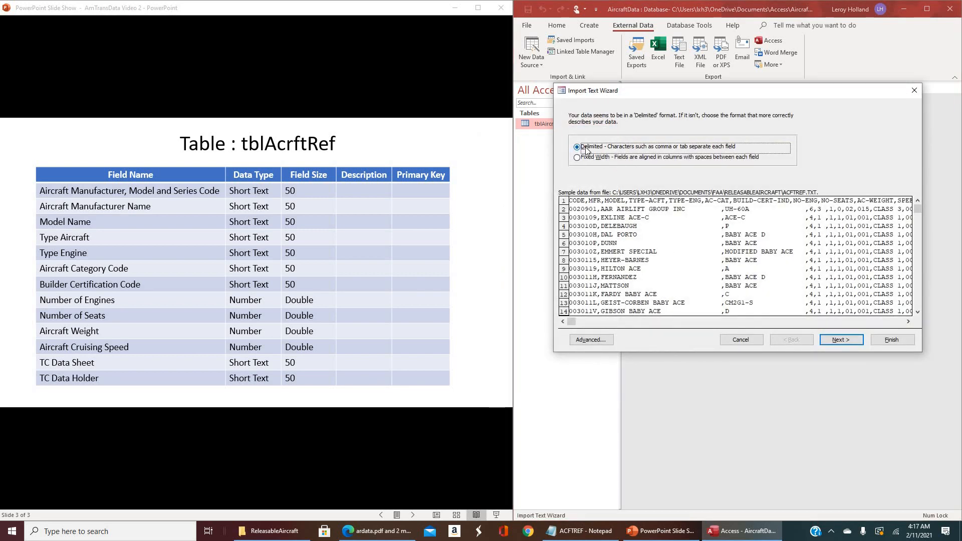
# Accept the Delimited format with comma as the delimiter, and mark the first row as containing field names
pyautogui.click(842, 341)
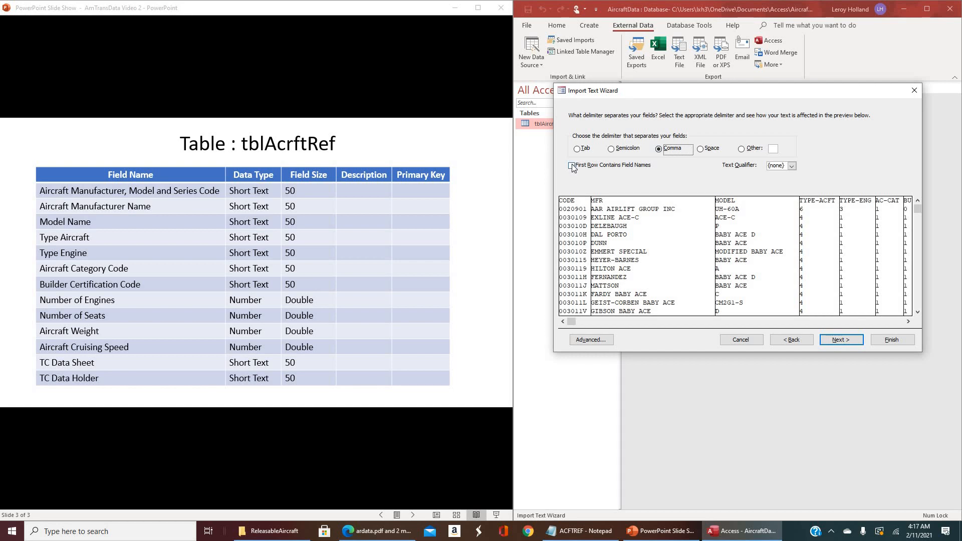
pyautogui.click(571, 166)
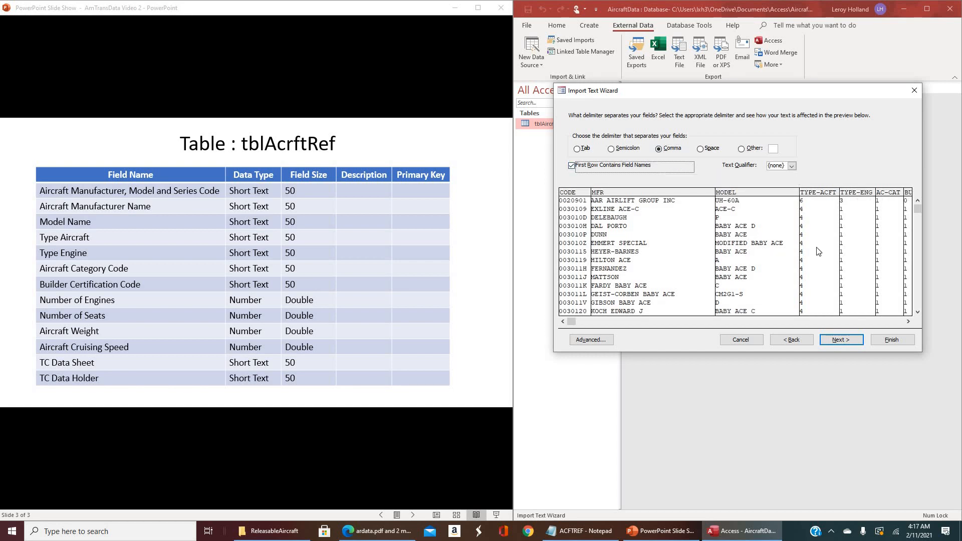
pyautogui.click(841, 340)
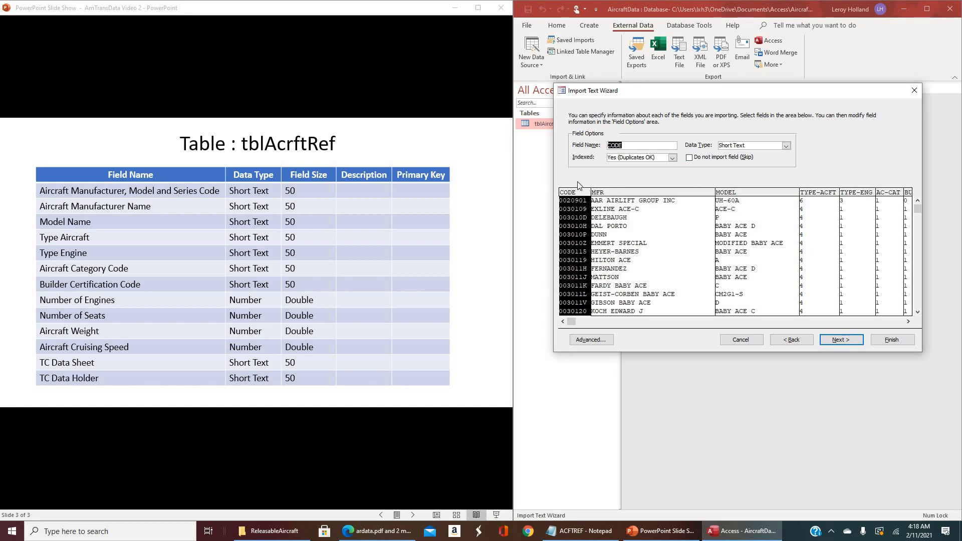
# Check the CODE field's data type options and the Type Aircraft codes in ardata.pdf, and return to the import in Access
pyautogui.click(786, 145)
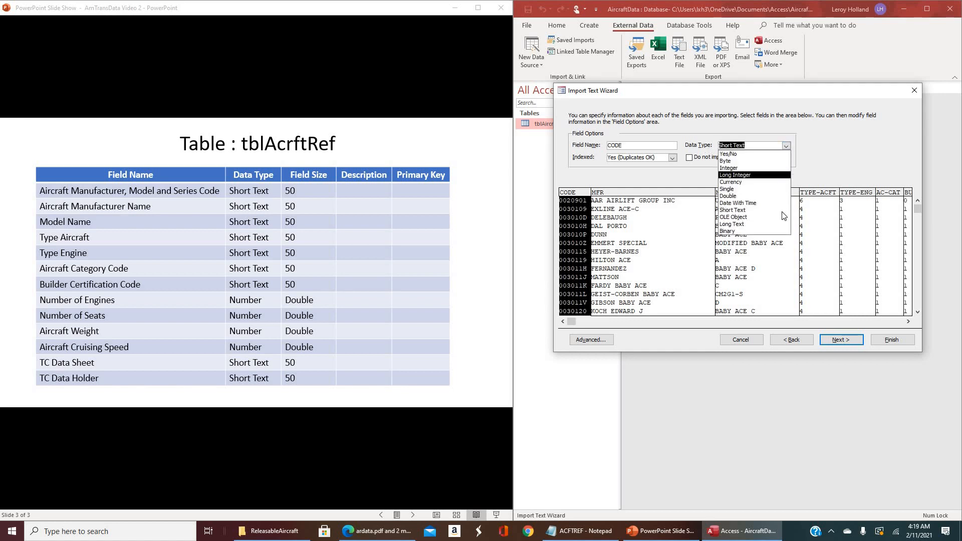
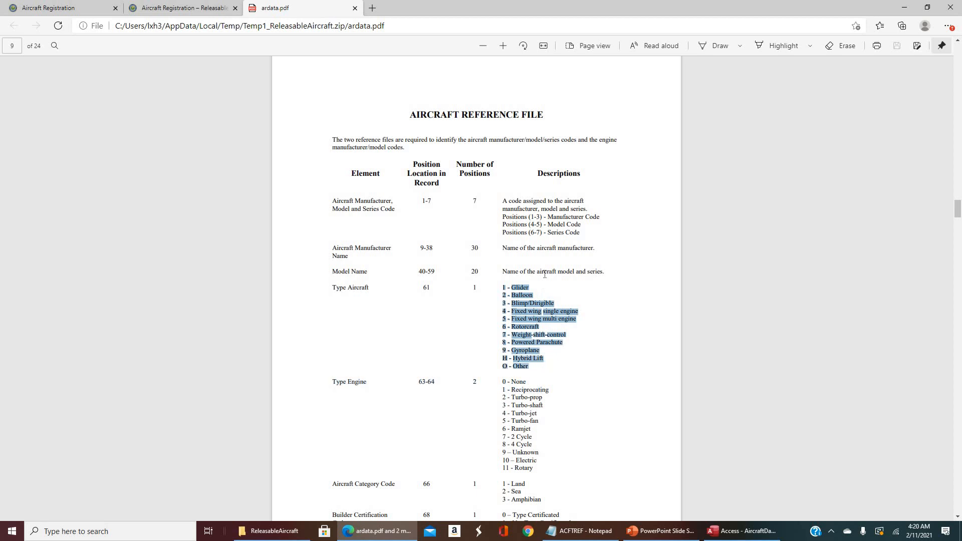
pyautogui.click(551, 299)
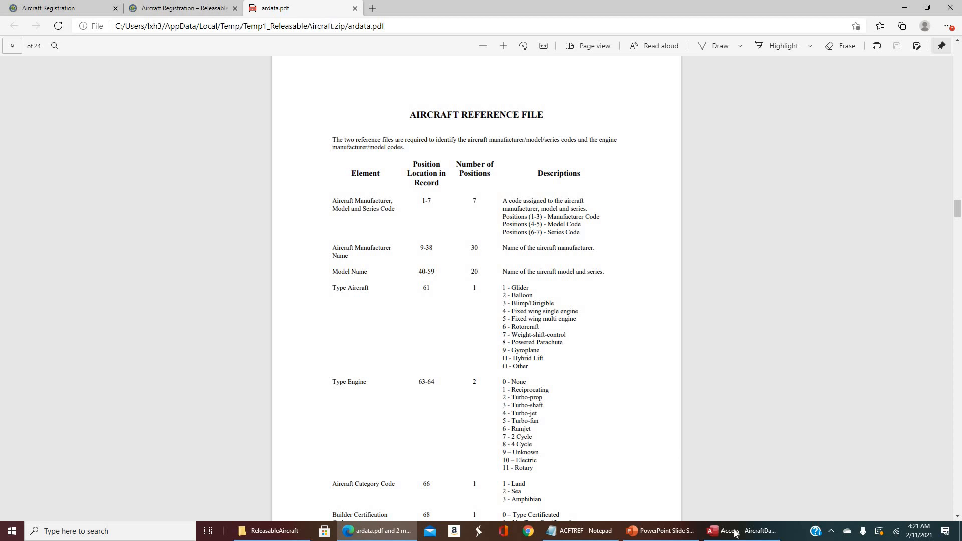
pyautogui.moveTo(735, 534)
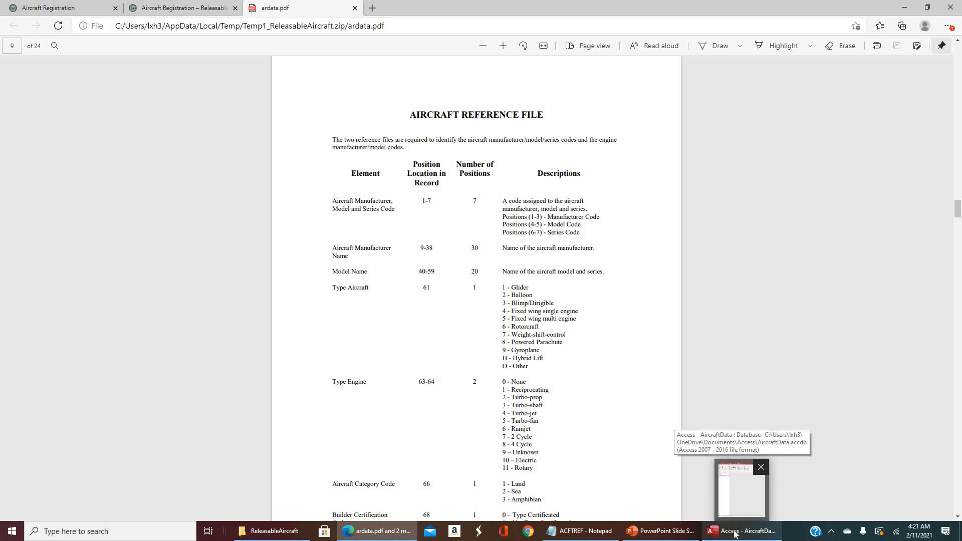
pyautogui.click(735, 532)
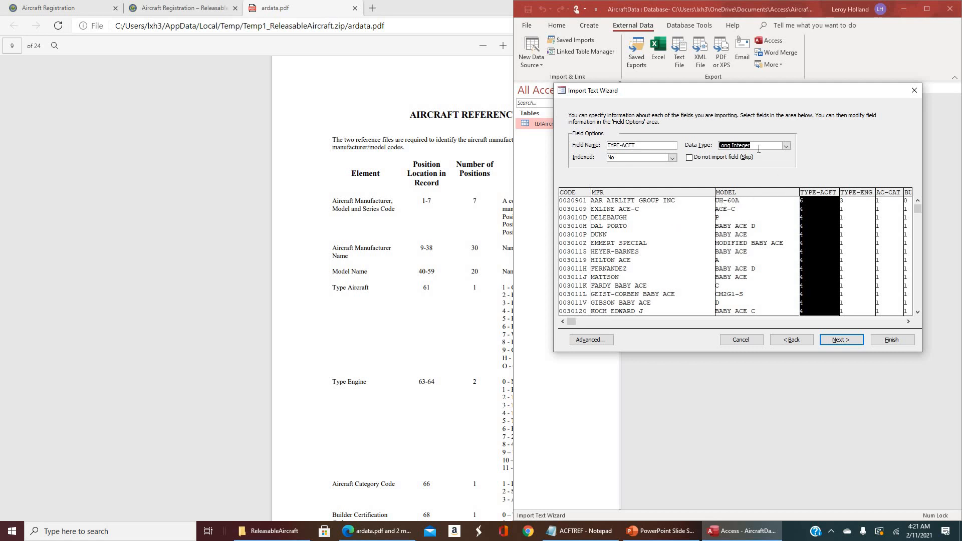
# Set the data type of the TYPE-ACFT and TYPE-ENG fields to Short Text
pyautogui.click(789, 145)
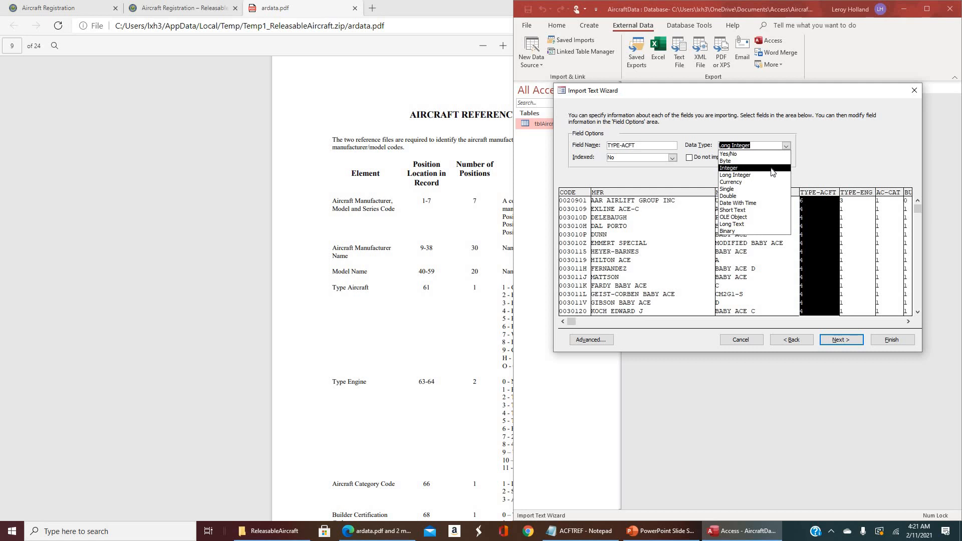
pyautogui.click(762, 210)
pyautogui.click(860, 196)
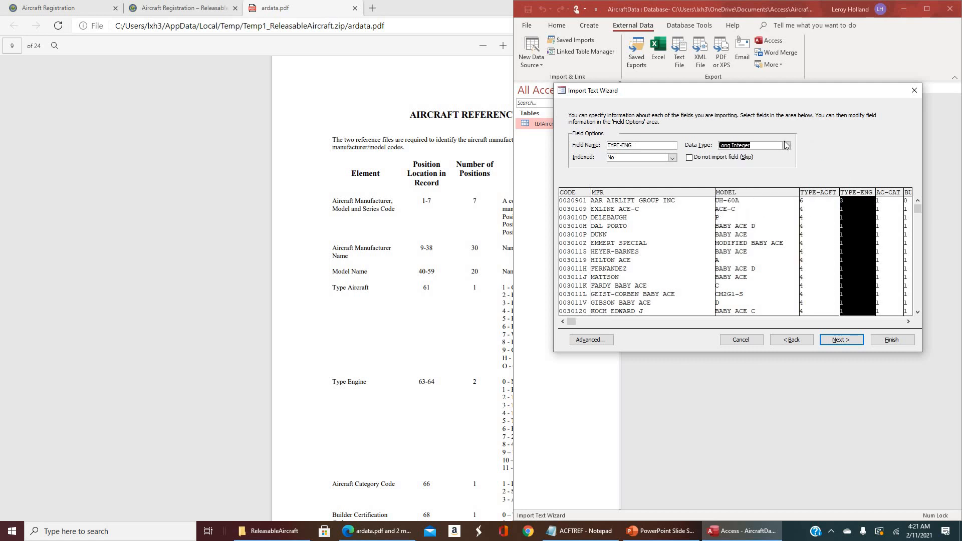
pyautogui.click(787, 146)
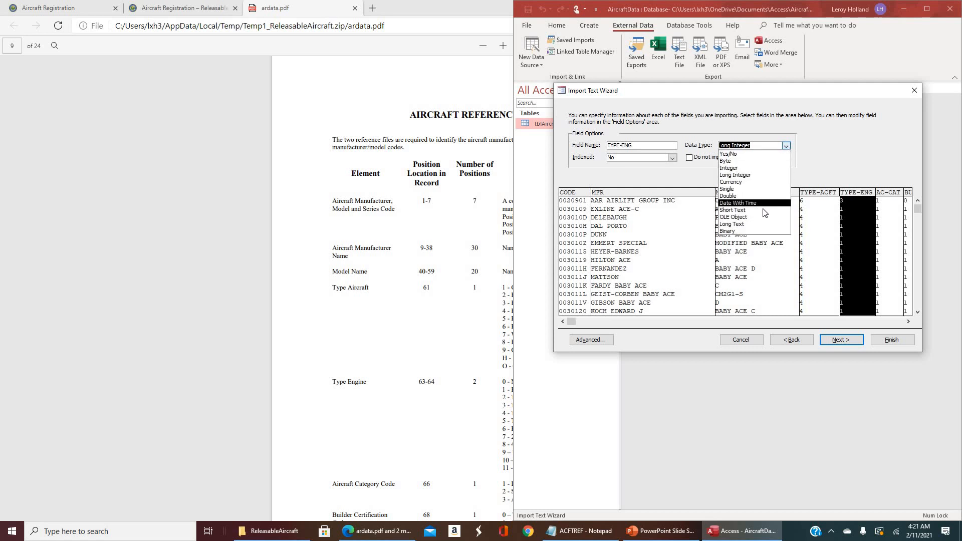
pyautogui.click(763, 210)
# Bring the PowerPoint tblAcrftRef field table back beside the import wizard, and set the AC-CAT field's data type to Short Text
pyautogui.click(891, 198)
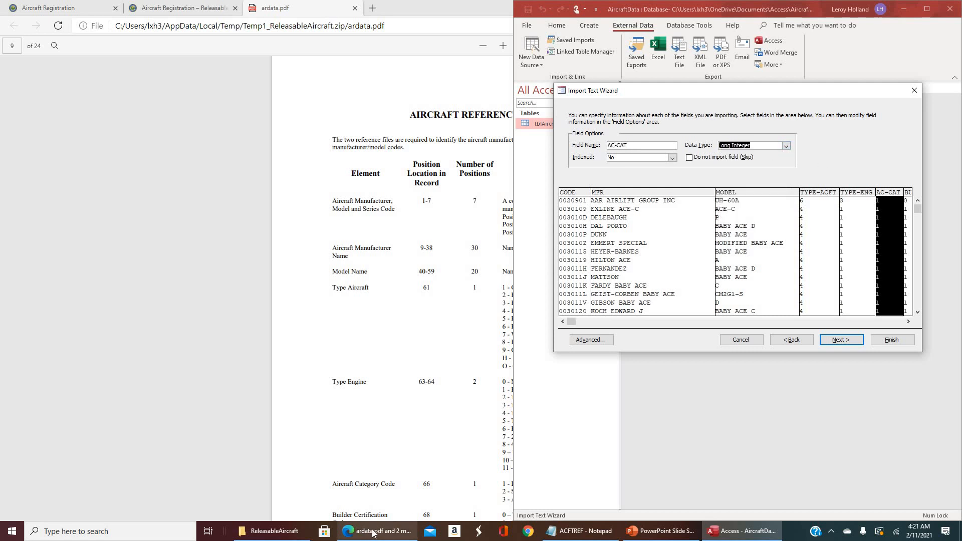
pyautogui.moveTo(726, 535)
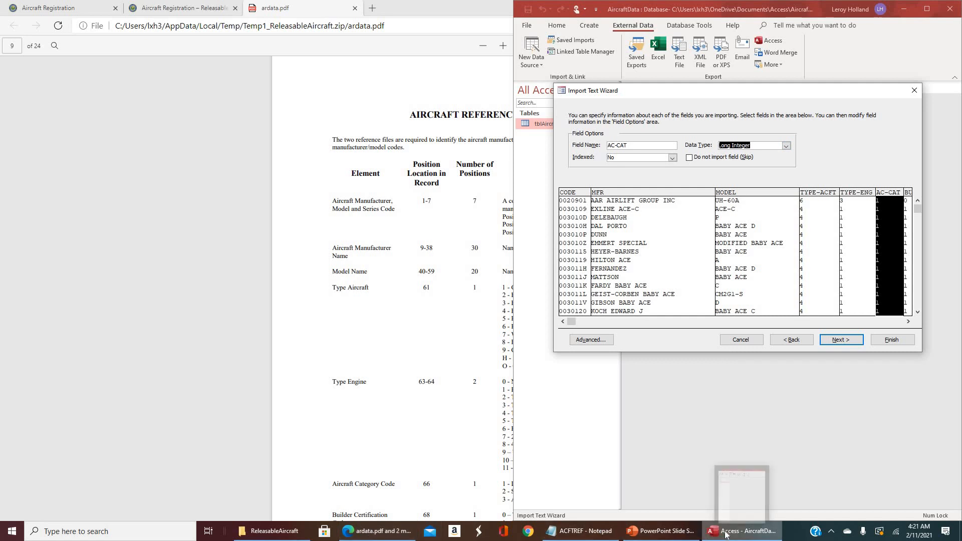
pyautogui.click(660, 531)
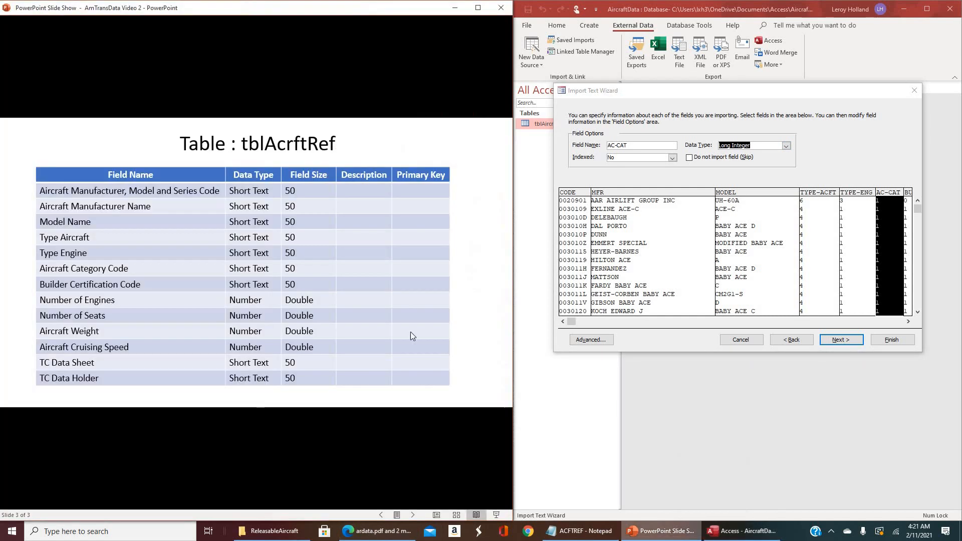
pyautogui.click(909, 321)
pyautogui.click(908, 321)
pyautogui.click(908, 321)
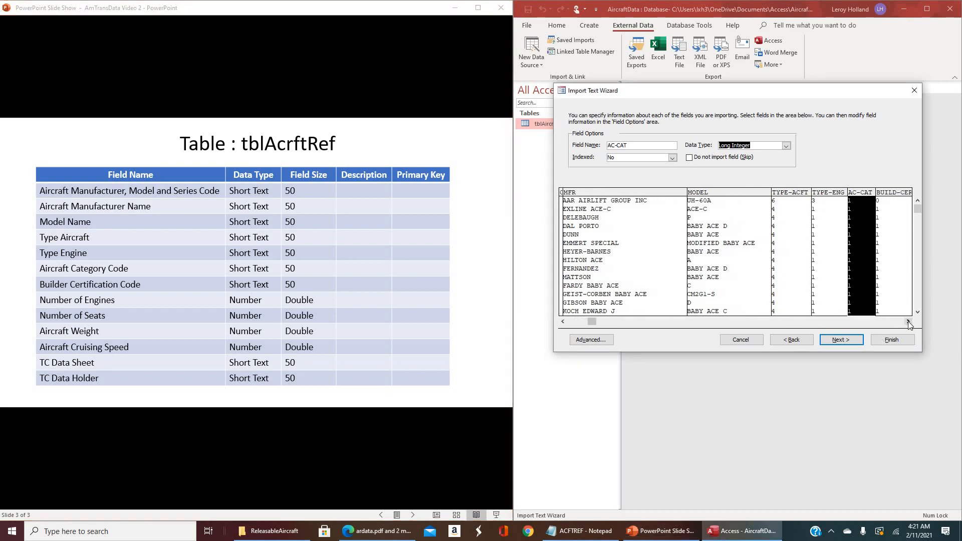
pyautogui.click(908, 321)
pyautogui.click(908, 321)
pyautogui.click(909, 321)
pyautogui.click(908, 321)
pyautogui.click(908, 321)
pyautogui.click(908, 321)
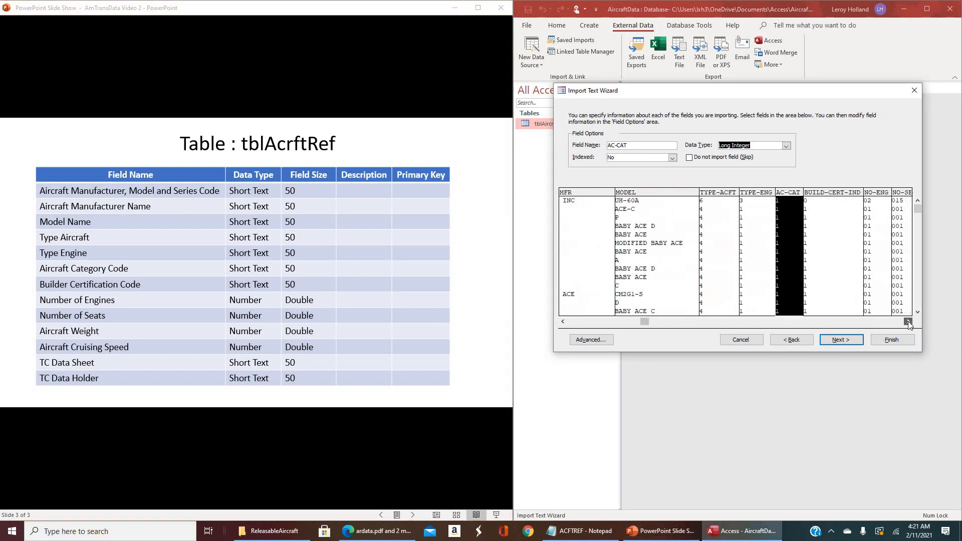
pyautogui.click(909, 321)
pyautogui.click(908, 321)
pyautogui.click(908, 321)
pyautogui.click(908, 321)
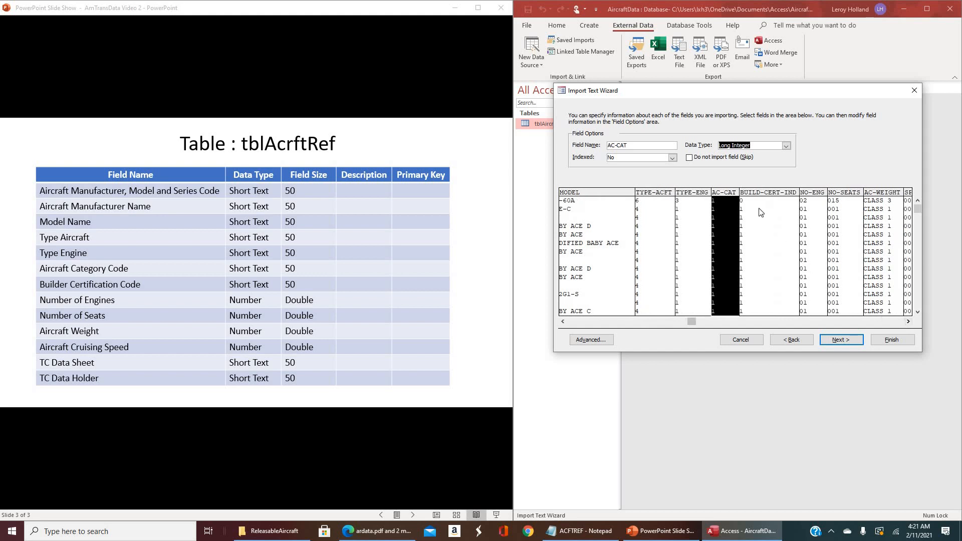
pyautogui.click(786, 145)
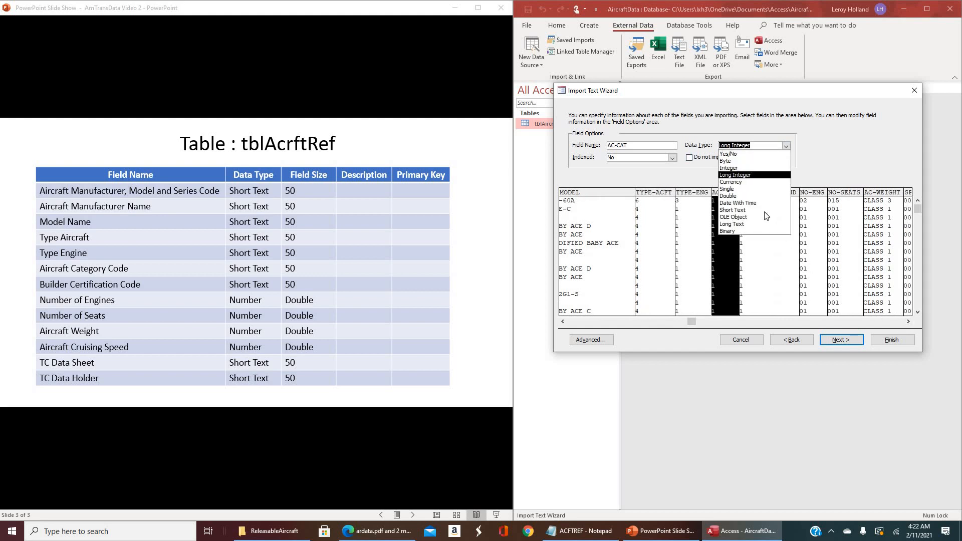
pyautogui.click(778, 202)
# Set the BUILD-CERT-IND field's data type to Short Text
pyautogui.click(775, 193)
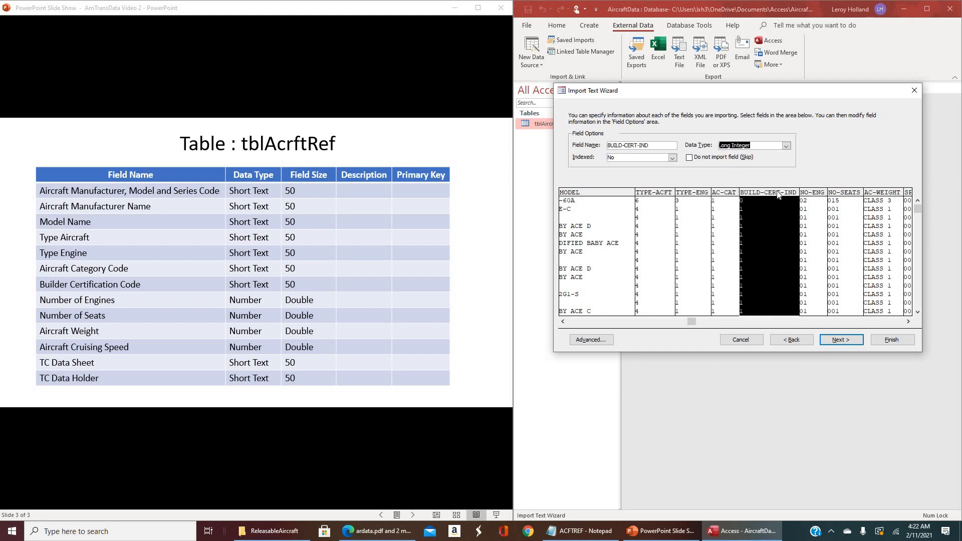
pyautogui.click(786, 146)
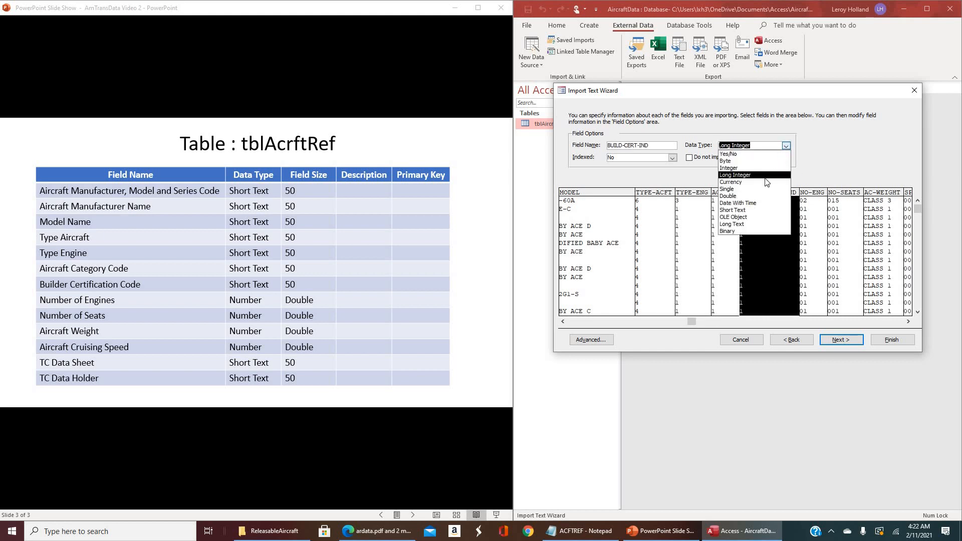
pyautogui.click(765, 211)
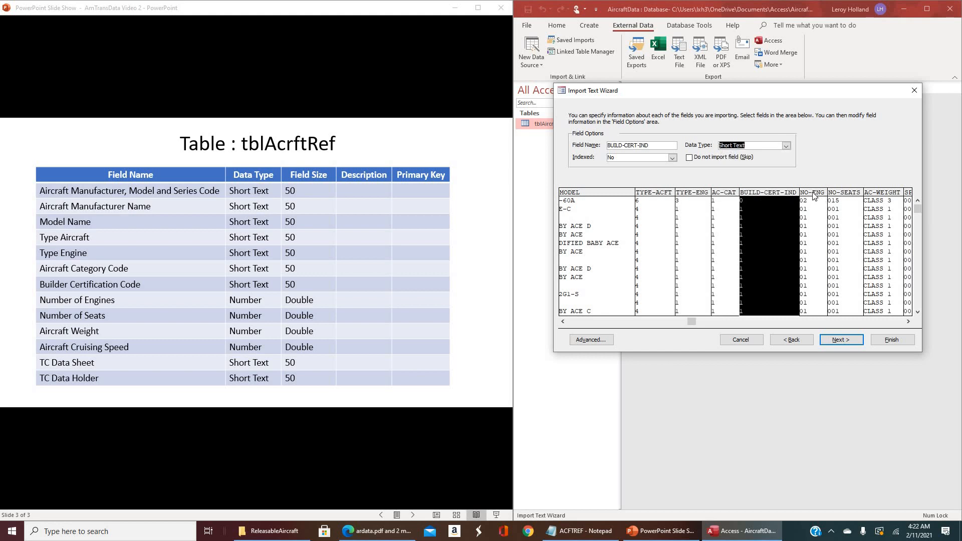
# Review the NO-ENG values in the import preview, and set that field's data type to Double
pyautogui.click(814, 195)
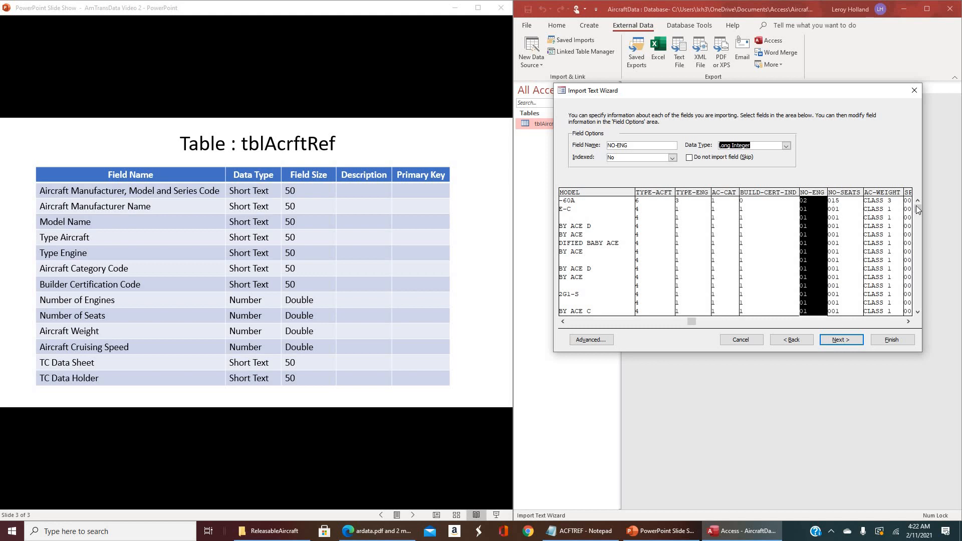
pyautogui.scroll(-1, 919, 242)
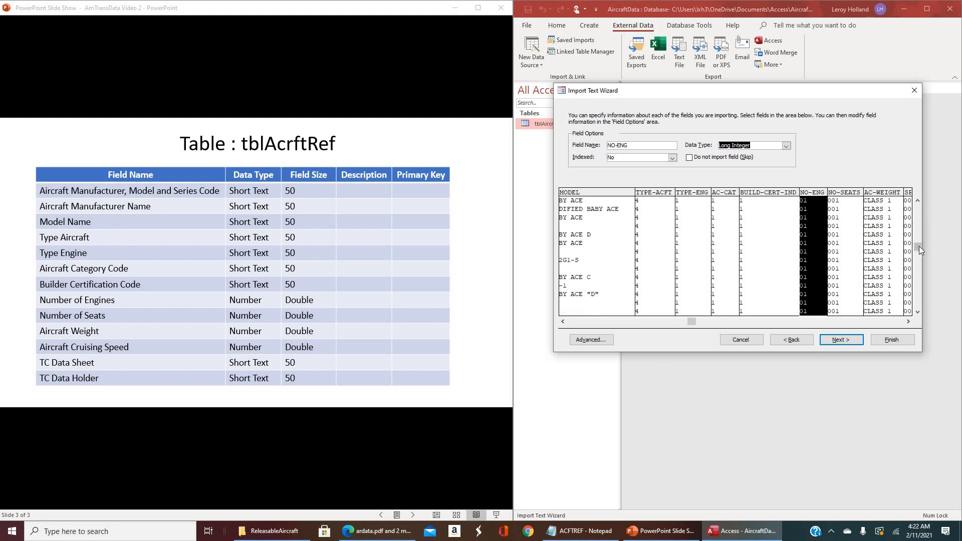
pyautogui.click(918, 209)
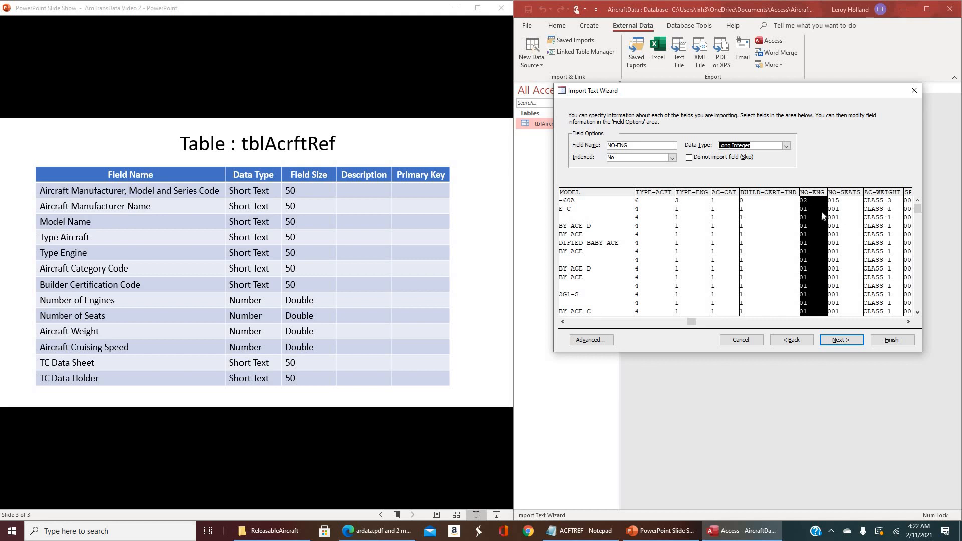
pyautogui.click(786, 146)
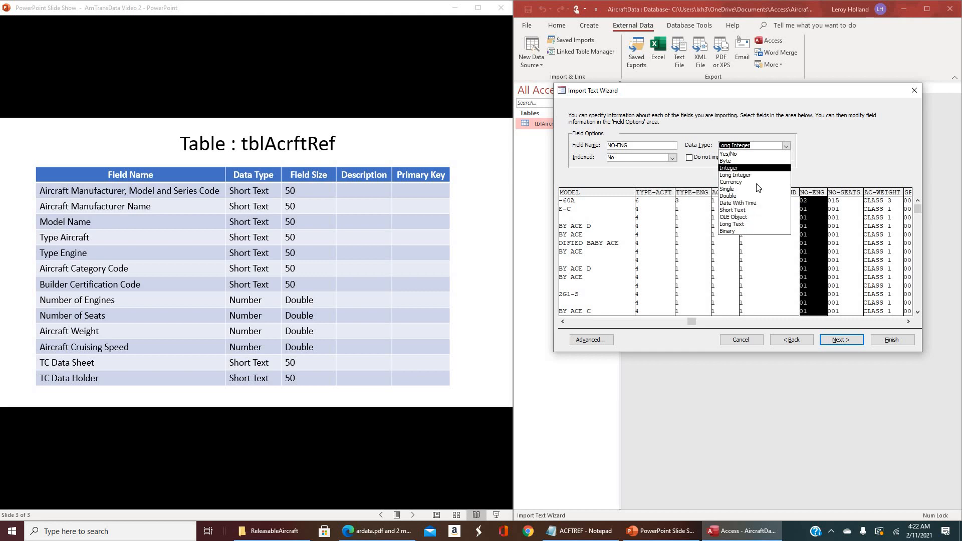
pyautogui.click(756, 196)
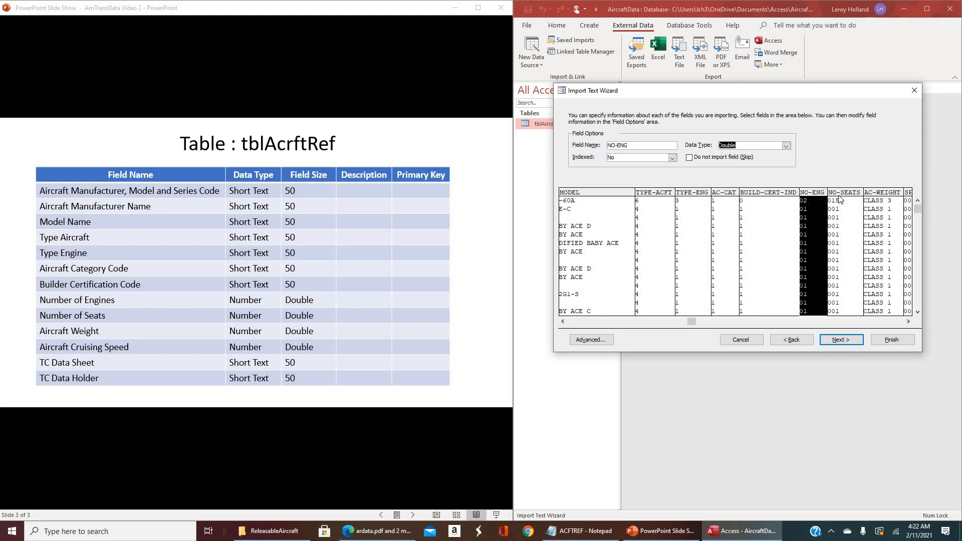
# Set the NO-SEATS field's data type to Double
pyautogui.click(837, 194)
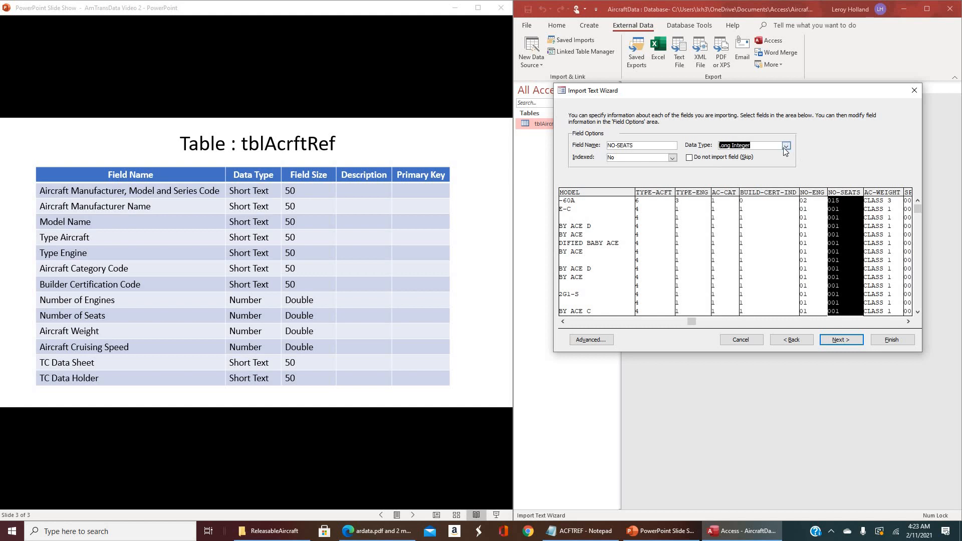
pyautogui.click(786, 145)
pyautogui.click(800, 197)
# Check the AC-WEIGHT field's import options, and set the SPEED field's data type to Double
pyautogui.click(887, 194)
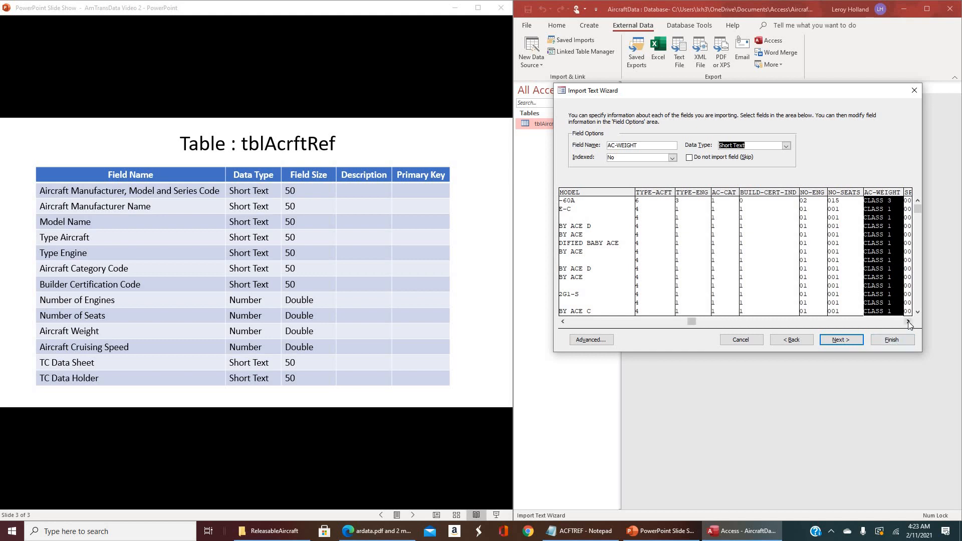
pyautogui.moveTo(908, 323); pyautogui.dragTo(908, 323)
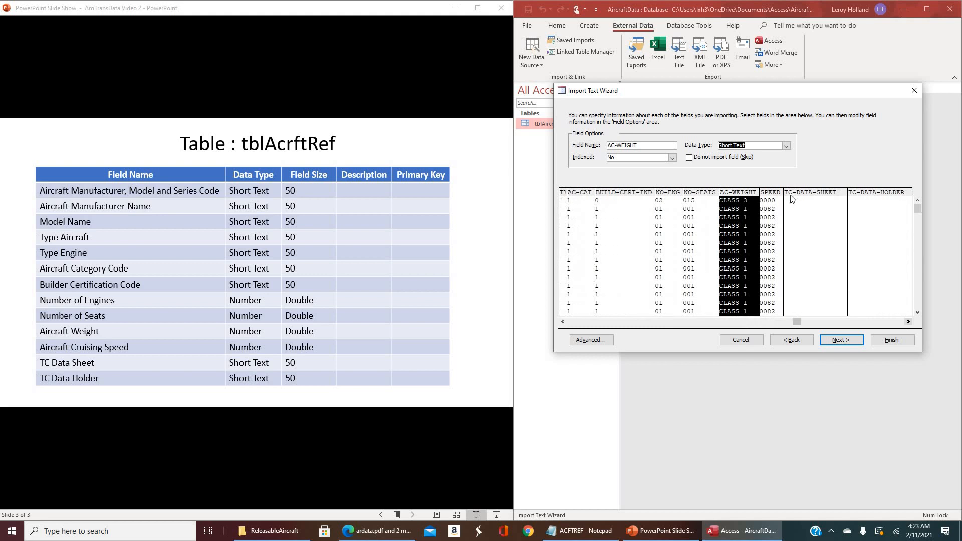
pyautogui.click(778, 195)
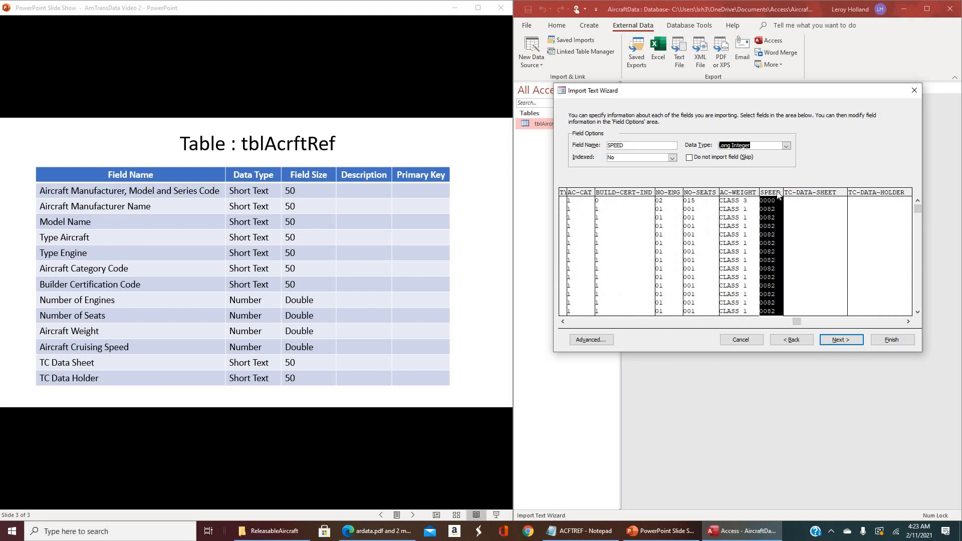
pyautogui.click(787, 146)
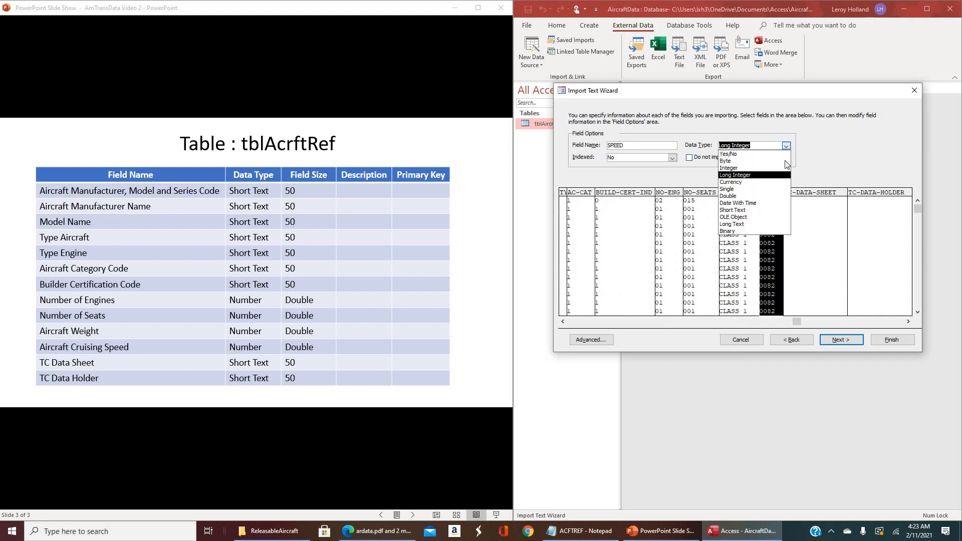
pyautogui.click(777, 196)
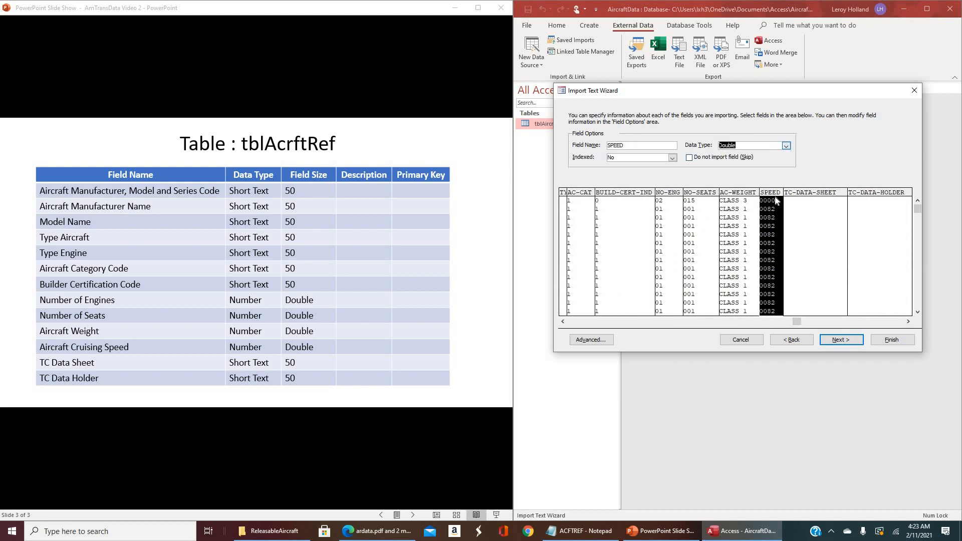
# Check the import options of the TC-DATA-SHEET and TC-DATA-HOLDER fields, and continue to the primary key settings
pyautogui.click(817, 196)
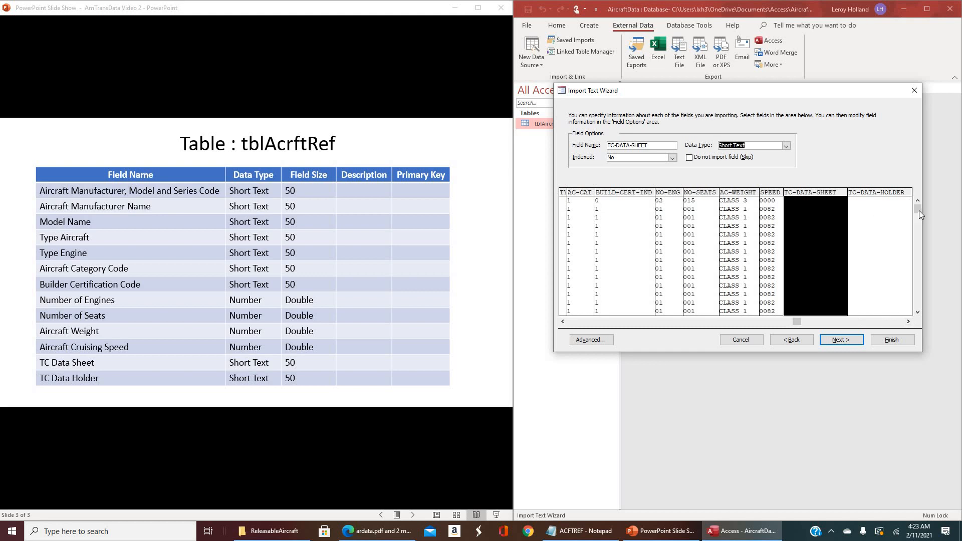
pyautogui.moveTo(919, 211)
pyautogui.mouseDown()
pyautogui.moveTo(919, 305)
pyautogui.moveTo(928, 205)
pyautogui.mouseUp()
pyautogui.click(881, 195)
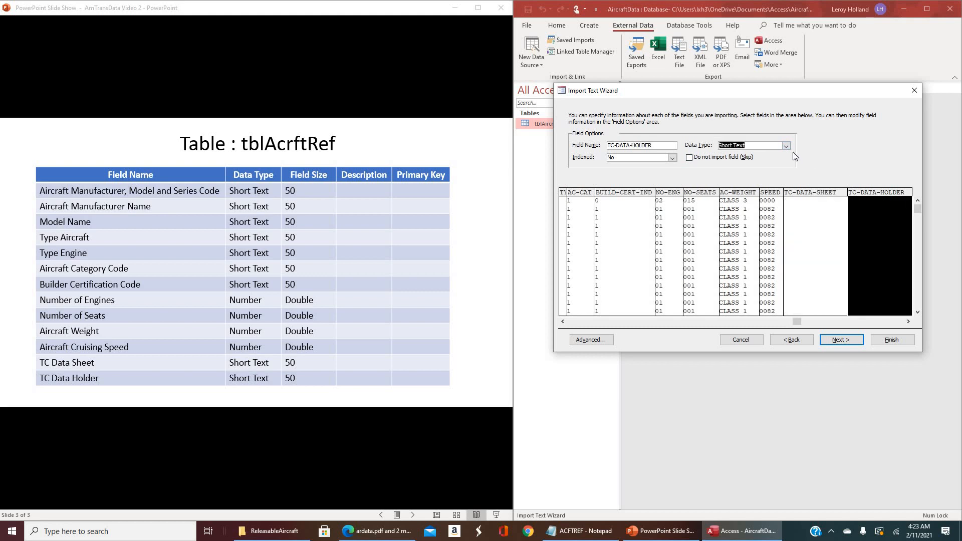
pyautogui.click(908, 322)
pyautogui.click(907, 321)
pyautogui.click(908, 322)
pyautogui.click(908, 321)
pyautogui.click(908, 321)
pyautogui.click(908, 321)
pyautogui.click(908, 321)
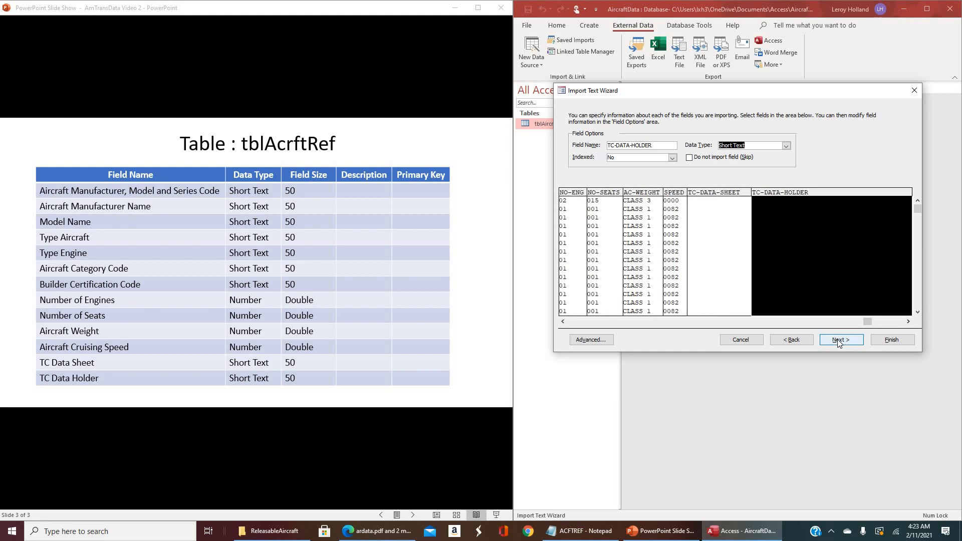
pyautogui.click(839, 340)
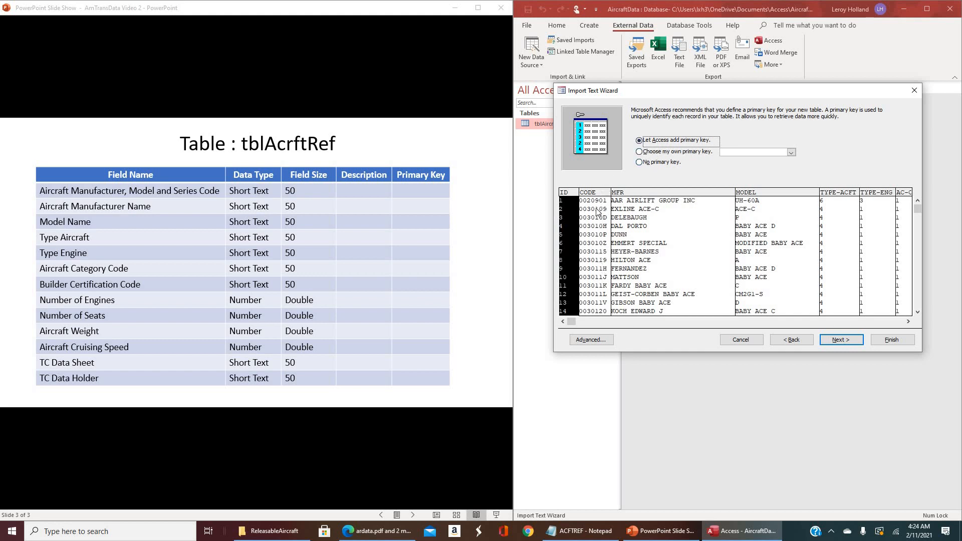
# Look through the fields offered as a custom primary key, and set the import to no primary key
pyautogui.click(639, 162)
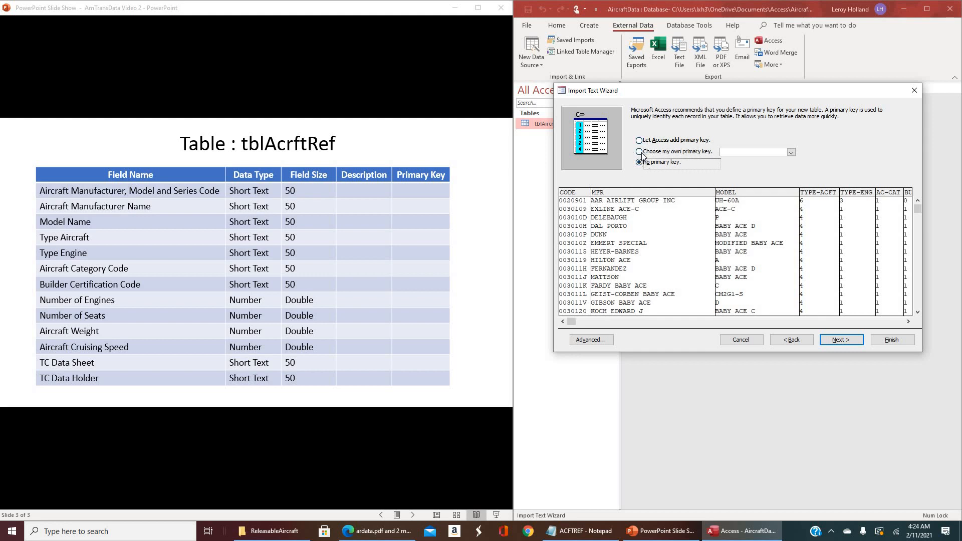
pyautogui.click(676, 152)
pyautogui.click(792, 151)
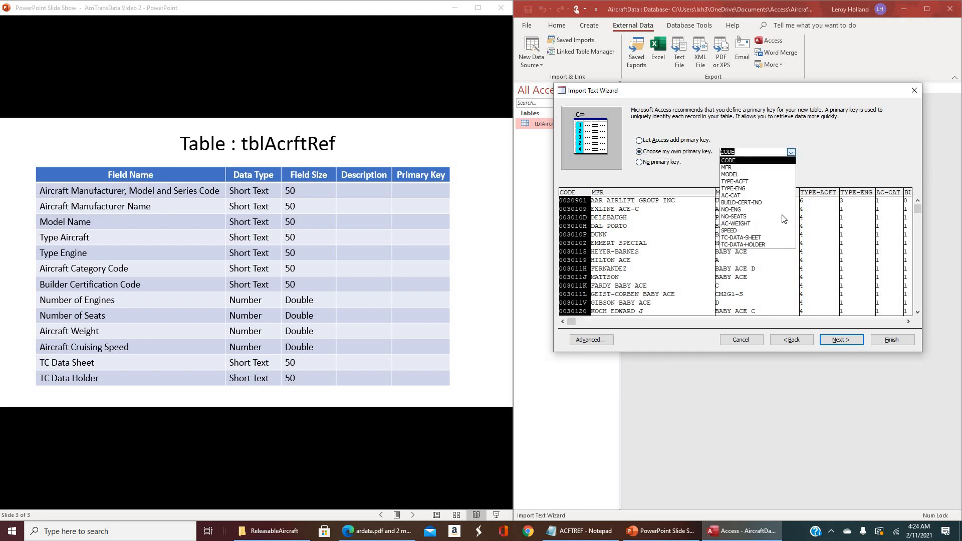
pyautogui.click(819, 142)
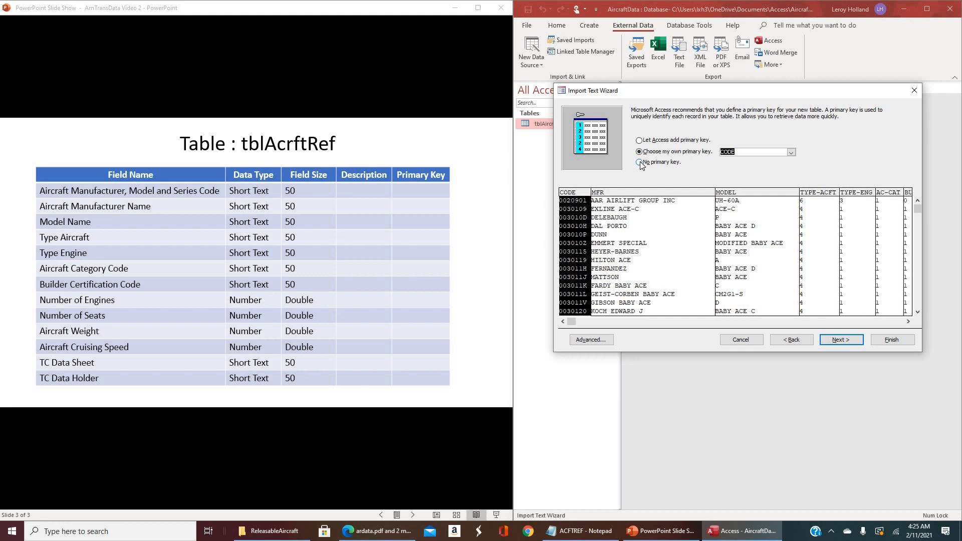
pyautogui.click(642, 164)
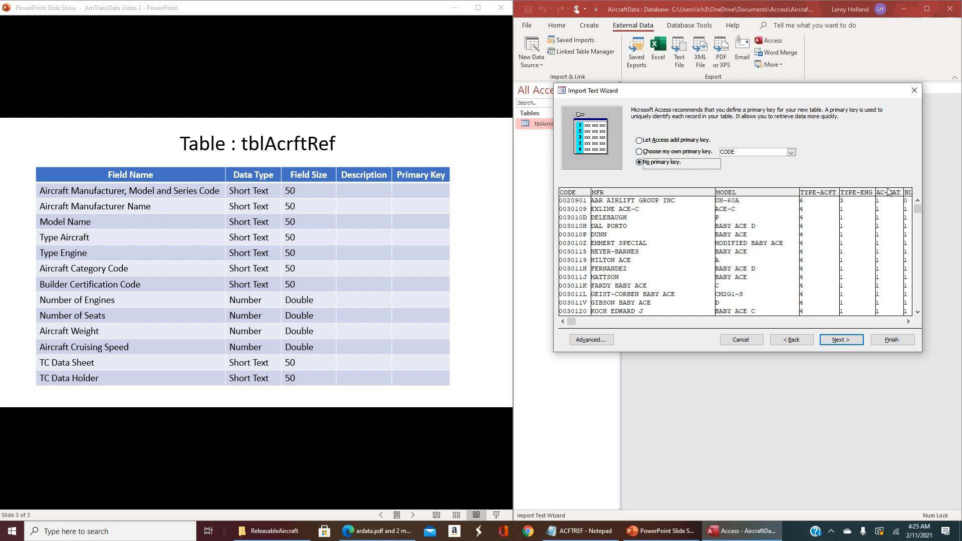
# Compare the import preview's columns with the Aircraft Reference File layout in ardata.pdf
pyautogui.moveTo(909, 322); pyautogui.dragTo(910, 322)
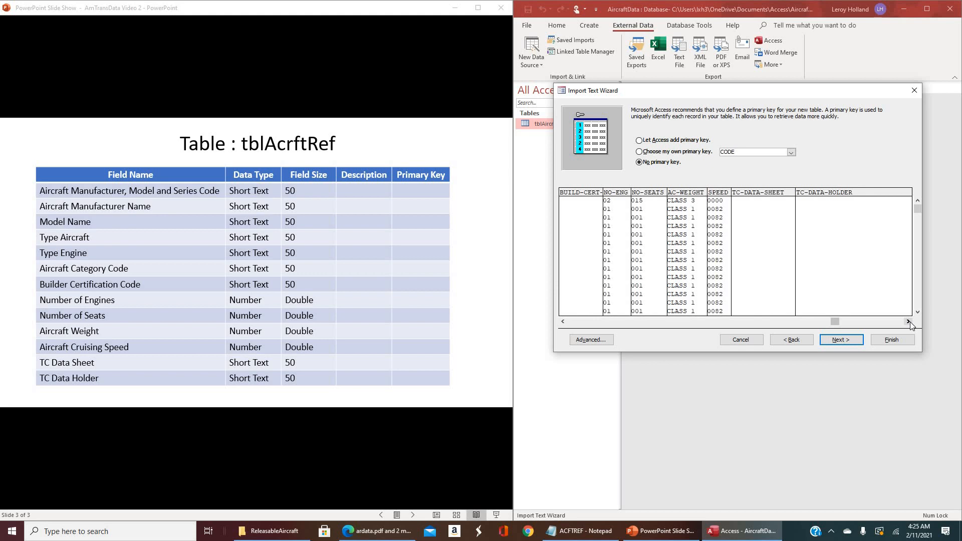
pyautogui.click(910, 321)
pyautogui.click(909, 322)
pyautogui.moveTo(910, 322); pyautogui.dragTo(564, 322)
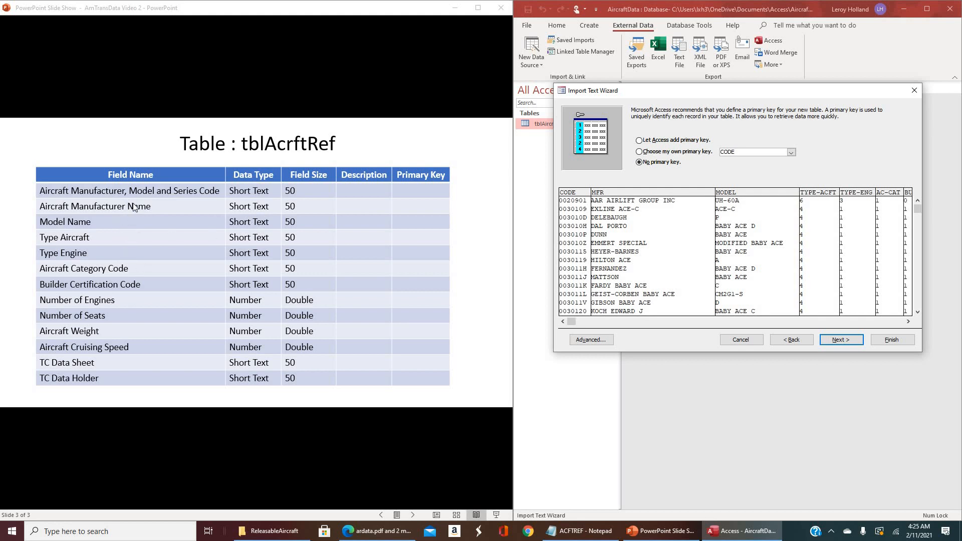
pyautogui.click(378, 531)
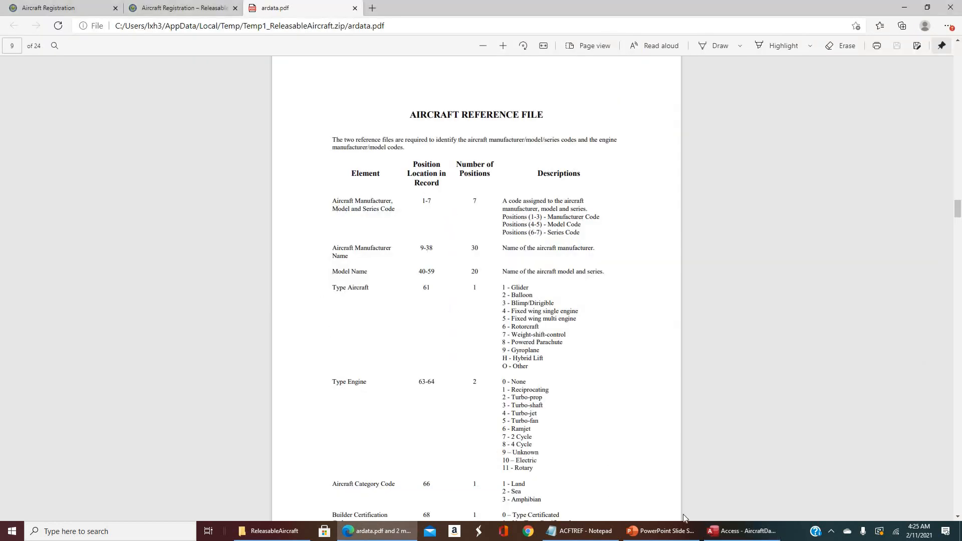
pyautogui.click(733, 534)
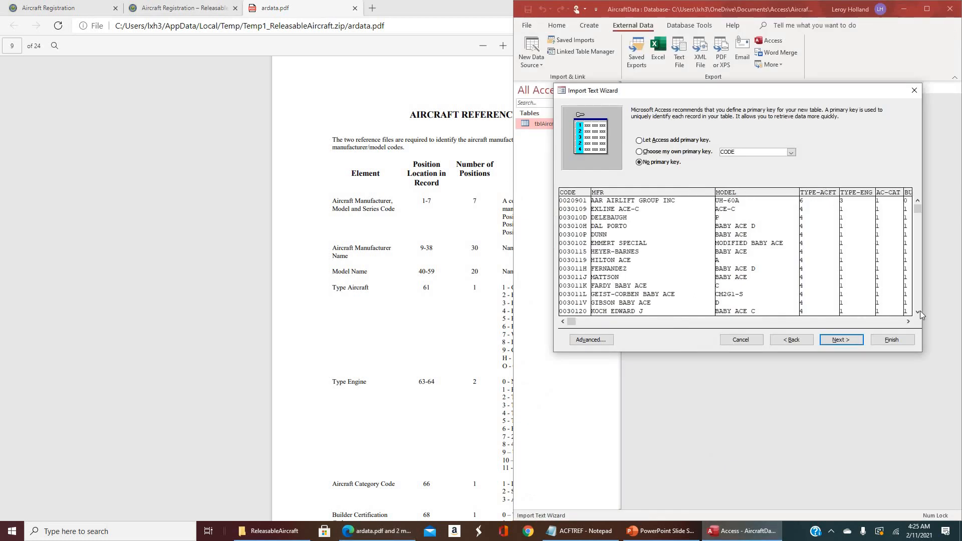
pyautogui.click(908, 322)
pyautogui.moveTo(907, 321); pyautogui.dragTo(575, 330)
# Continue to the wizard's final page and name the destination table tblACFTREF
pyautogui.click(841, 345)
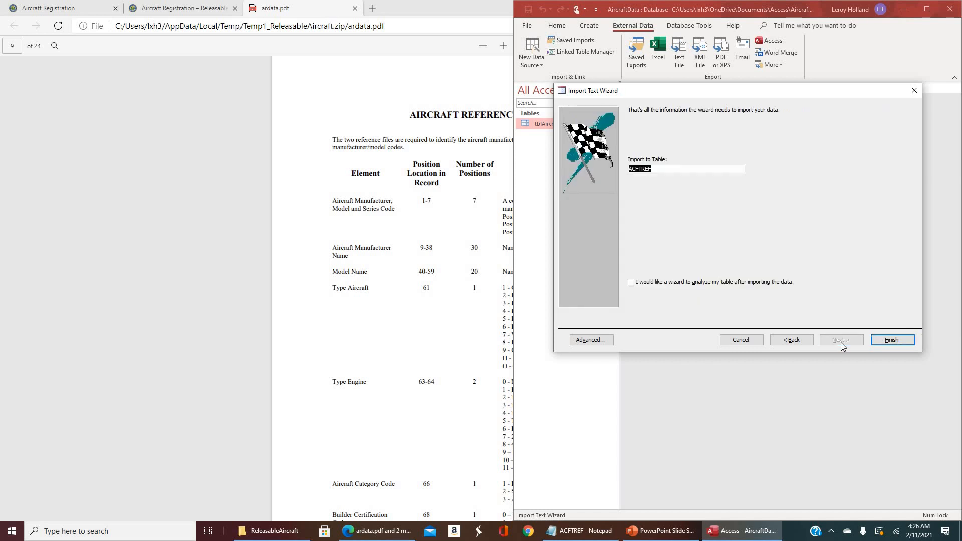
pyautogui.click(638, 167)
pyautogui.write('tbl')
# Review the field names, data types and indexing in the ACFTREF import specification, and close it
pyautogui.click(592, 339)
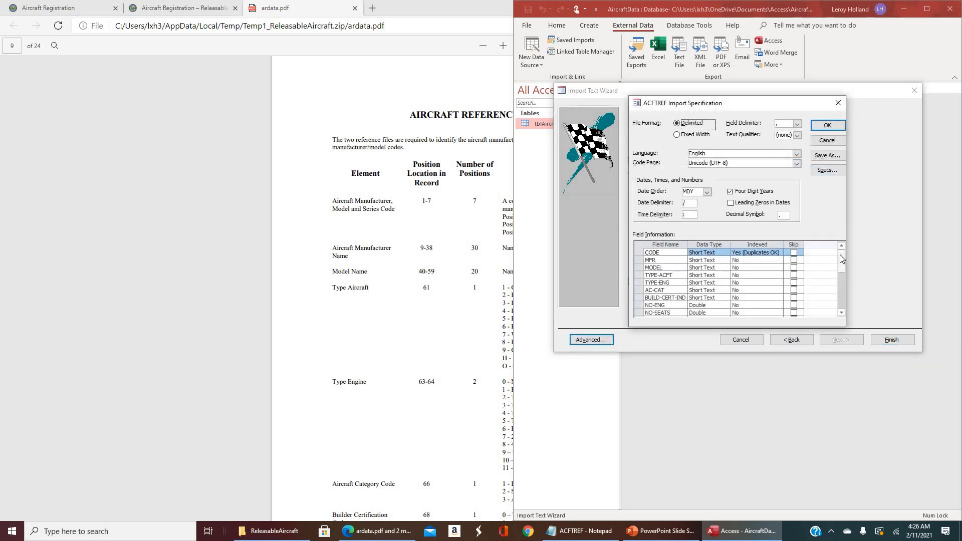
pyautogui.moveTo(841, 253)
pyautogui.mouseDown()
pyautogui.moveTo(843, 296)
pyautogui.moveTo(841, 250)
pyautogui.mouseUp()
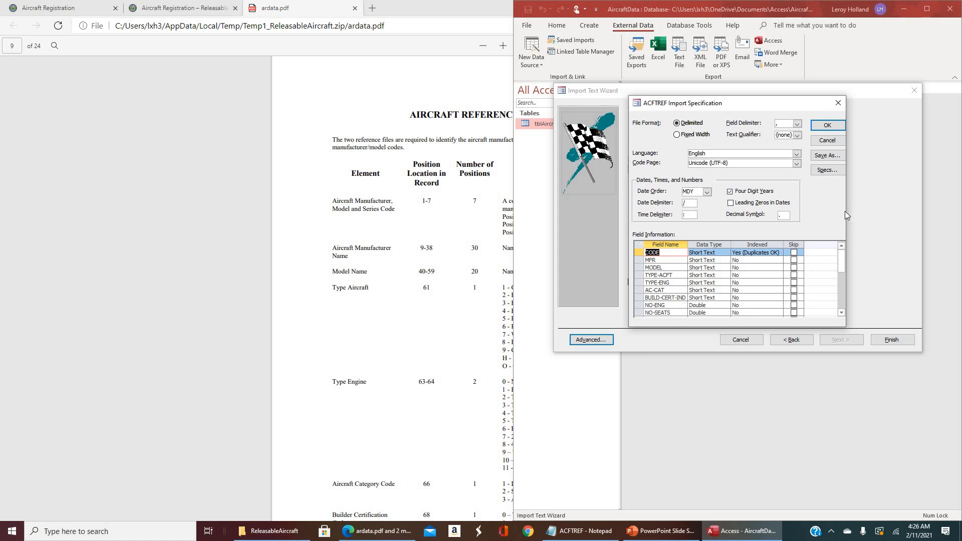
pyautogui.click(839, 103)
pyautogui.click(837, 103)
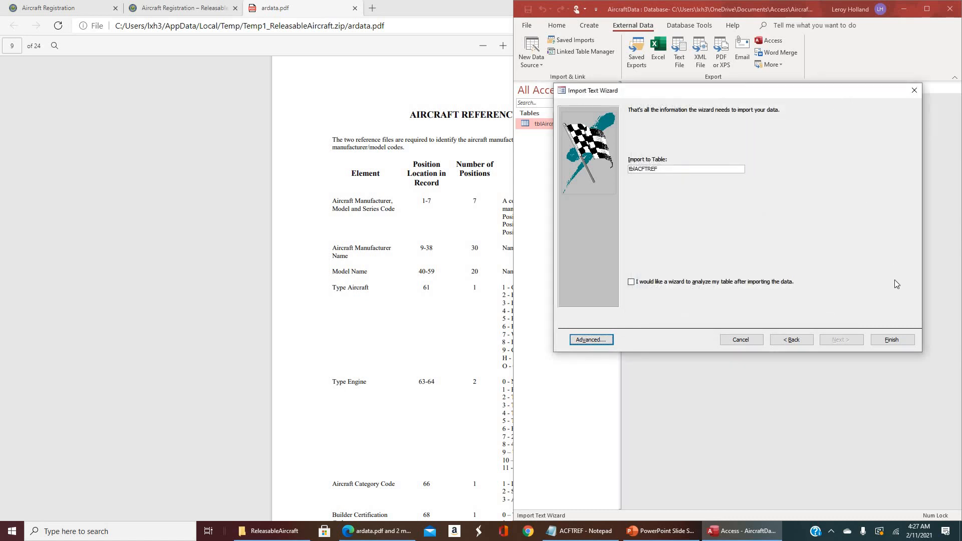
# Run the import into tblACFTREF and close the wizard without saving the import steps
pyautogui.click(895, 341)
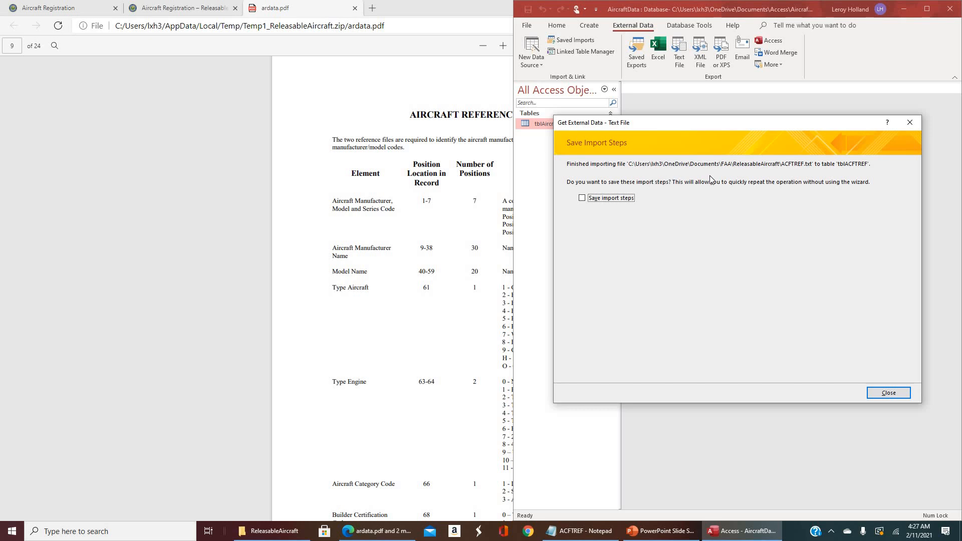
pyautogui.click(888, 392)
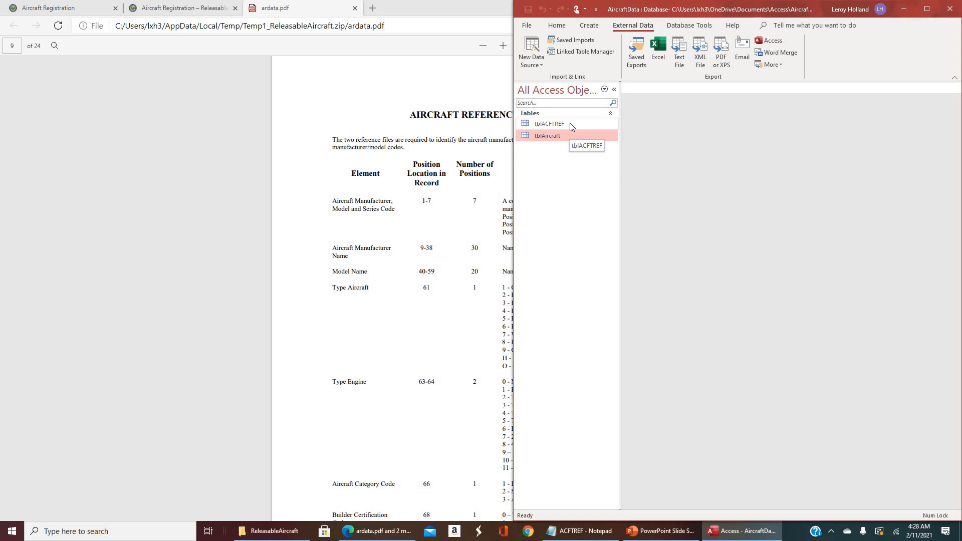
# Maximize the database window, open the tblACFTREF table and skim its imported records
pyautogui.click(927, 9)
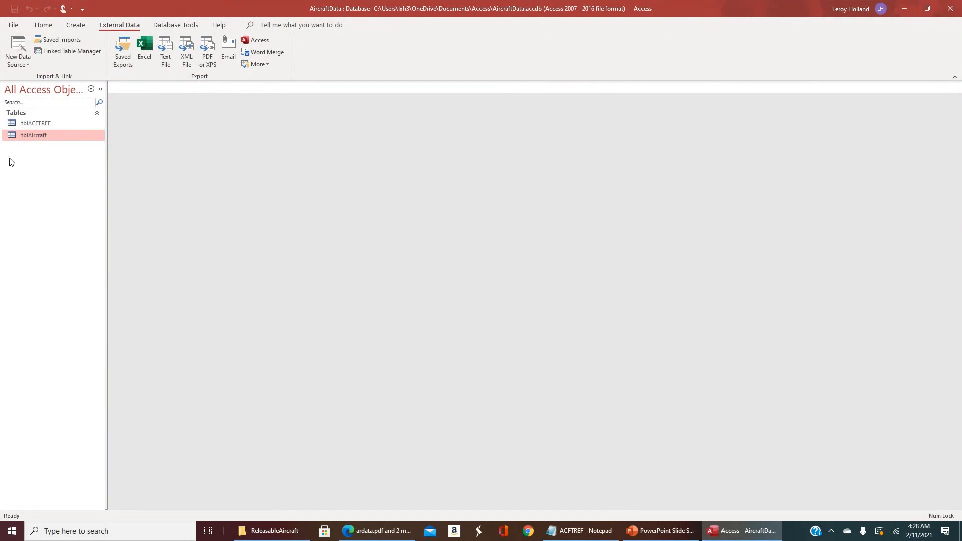
pyautogui.doubleClick(38, 124)
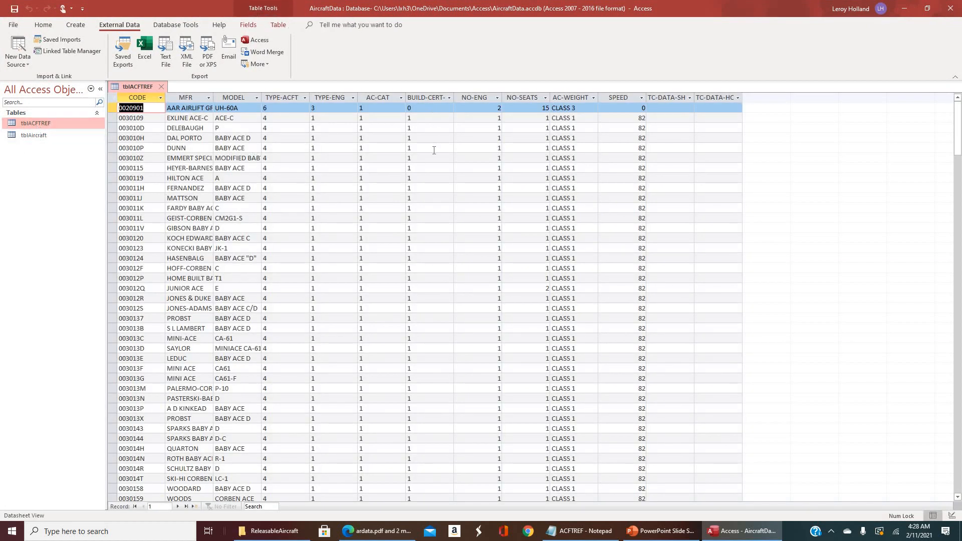
pyautogui.scroll(-3, 272, 265)
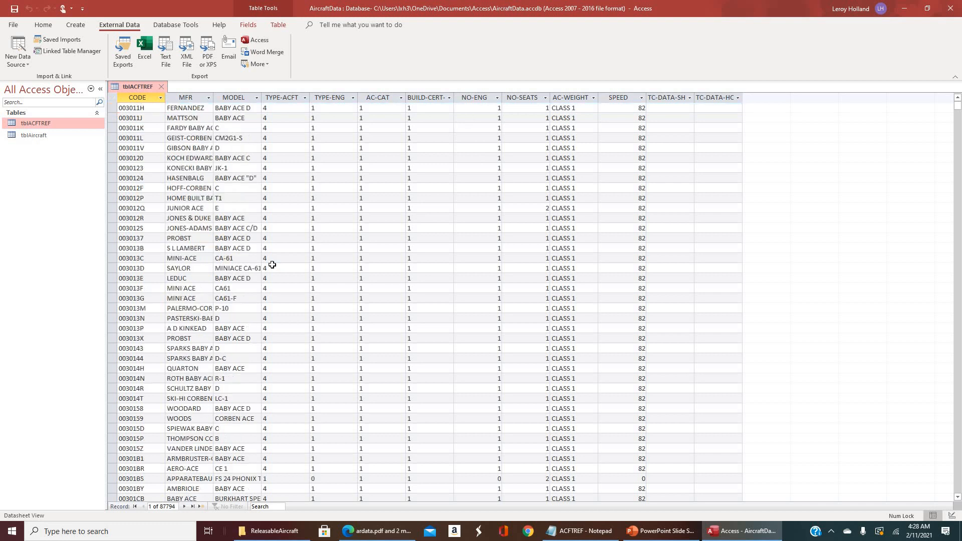
pyautogui.scroll(-20, 272, 264)
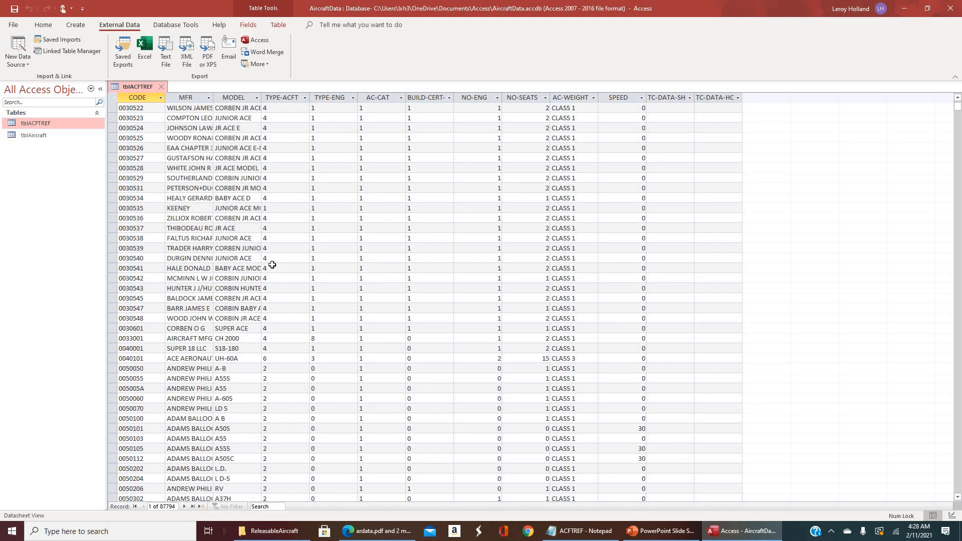
pyautogui.scroll(15, 272, 264)
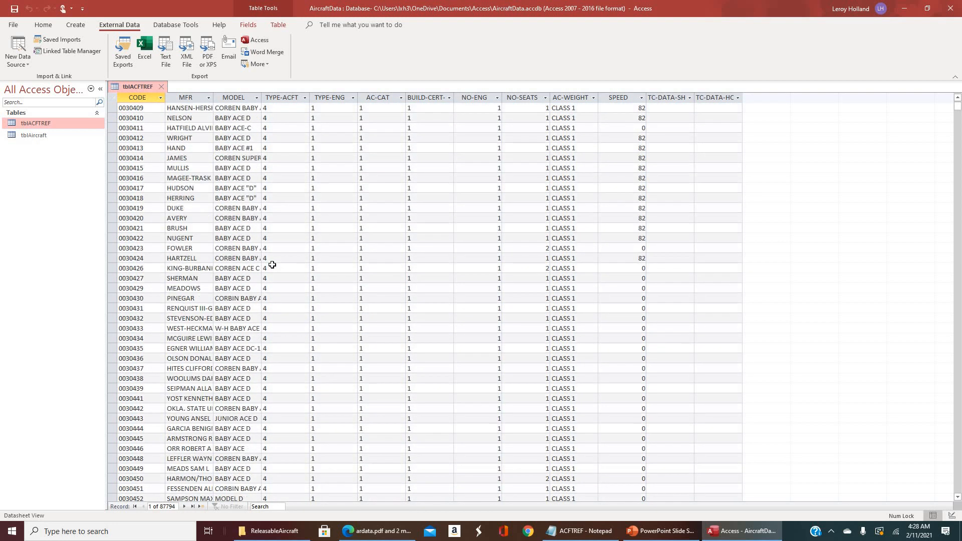
pyautogui.scroll(15, 272, 264)
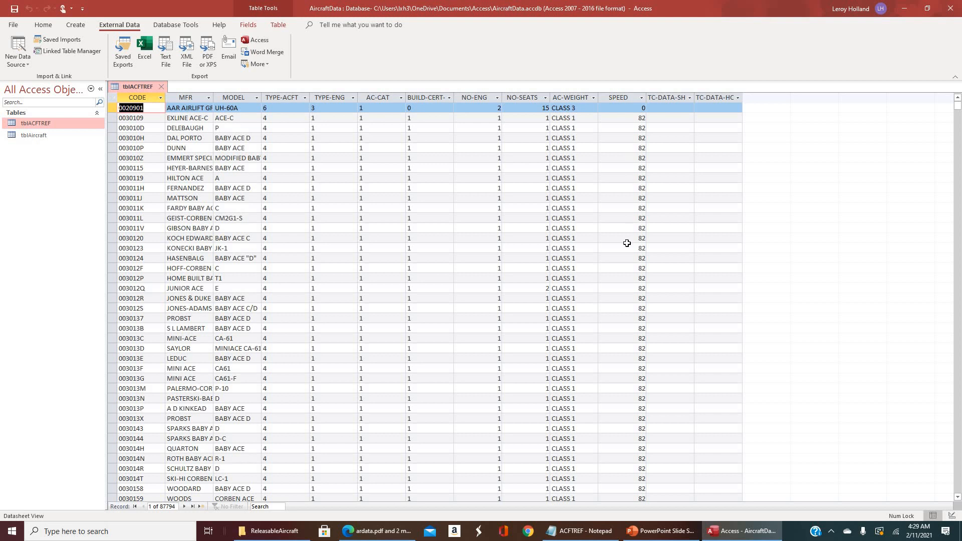
# Examine the SPEED, TC-DATA-SHEET and TC-DATA-HOLDER values further down the tblACFTREF records, and return to the first record
pyautogui.scroll(-15, 627, 243)
pyautogui.scroll(-3, 627, 243)
pyautogui.scroll(-20, 627, 243)
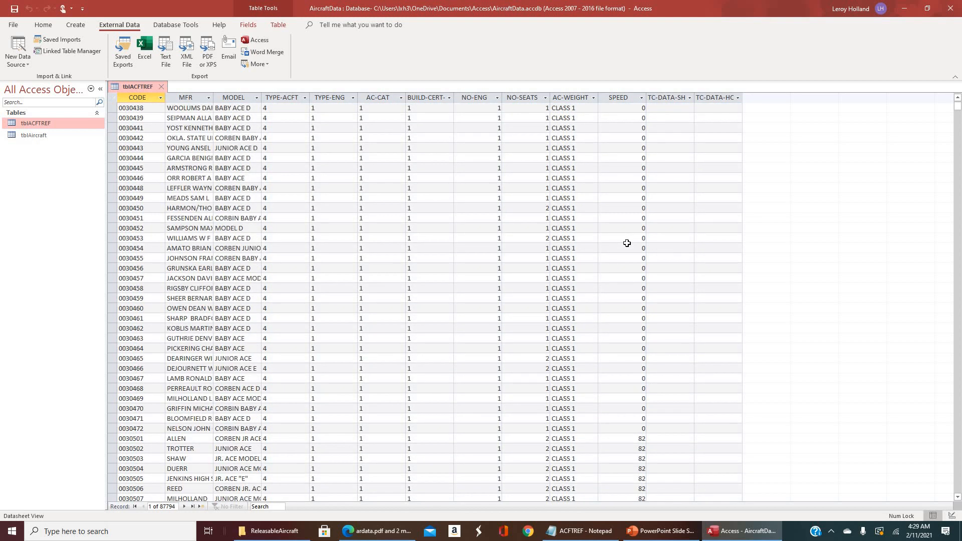
pyautogui.scroll(-20, 626, 243)
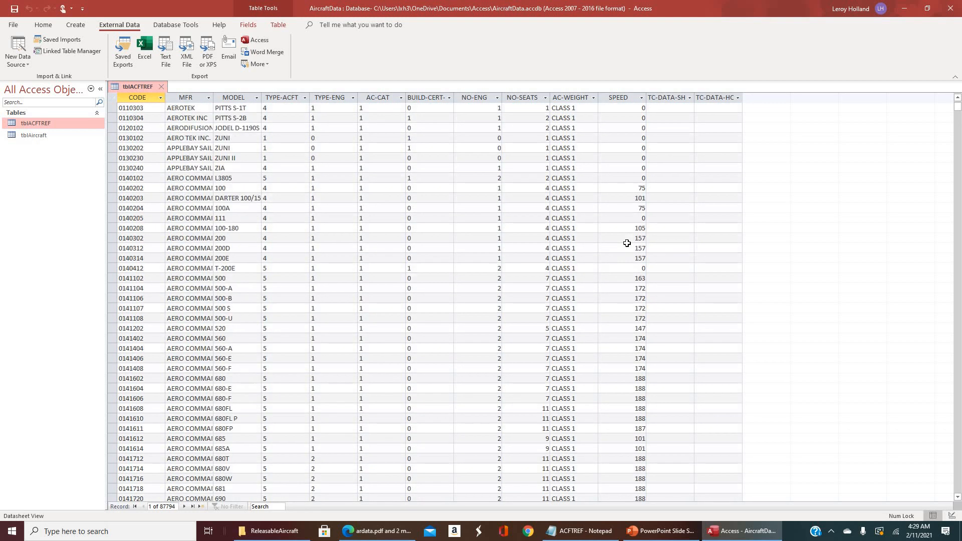
pyautogui.scroll(20, 627, 243)
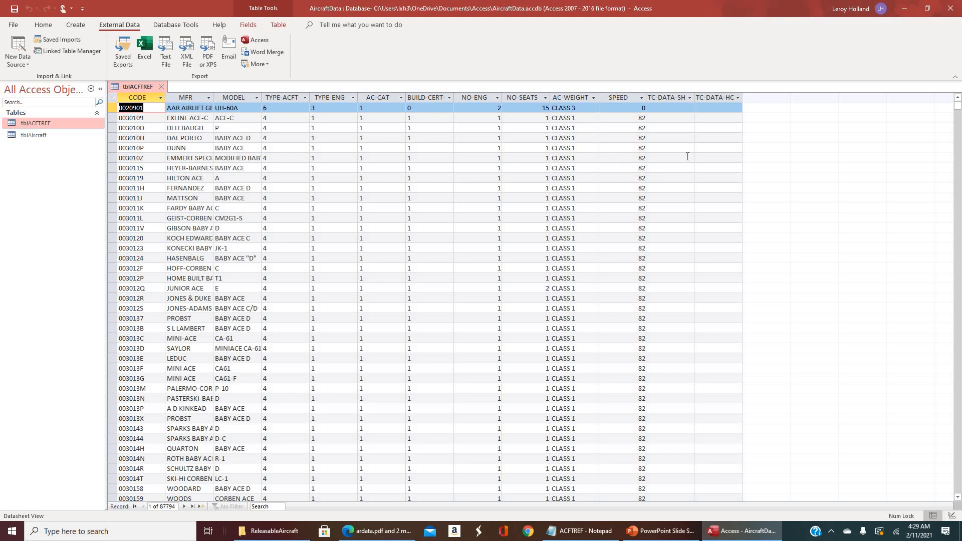
pyautogui.scroll(-20, 687, 156)
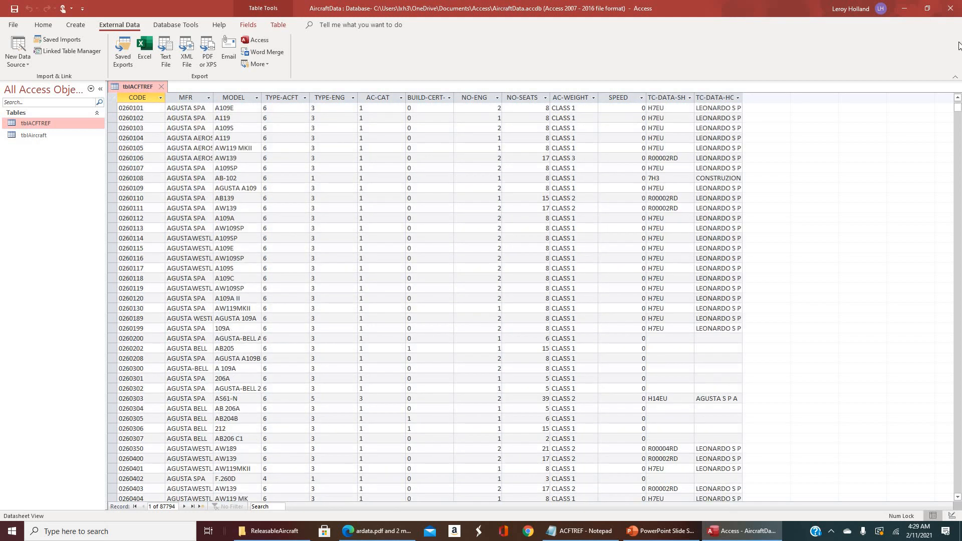
pyautogui.scroll(-20, 690, 182)
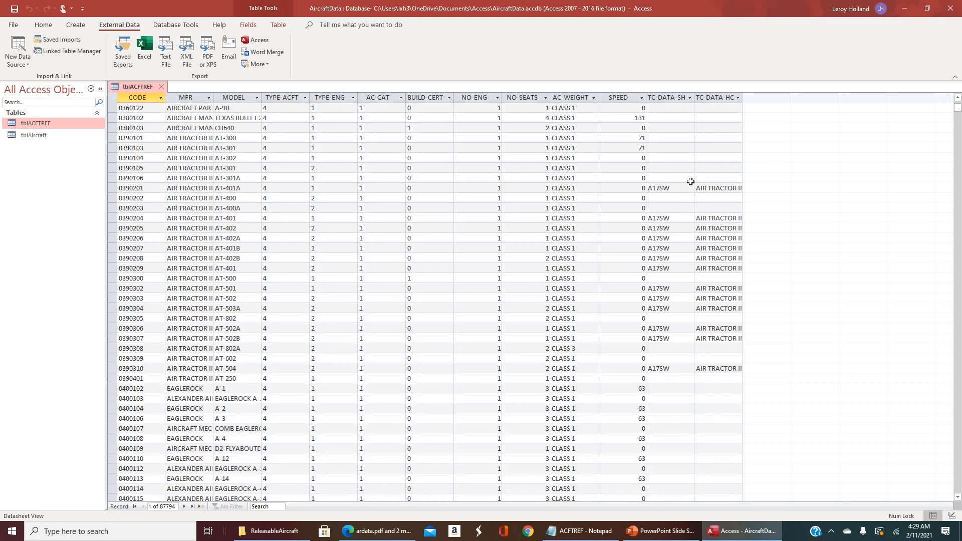
pyautogui.scroll(-20, 690, 181)
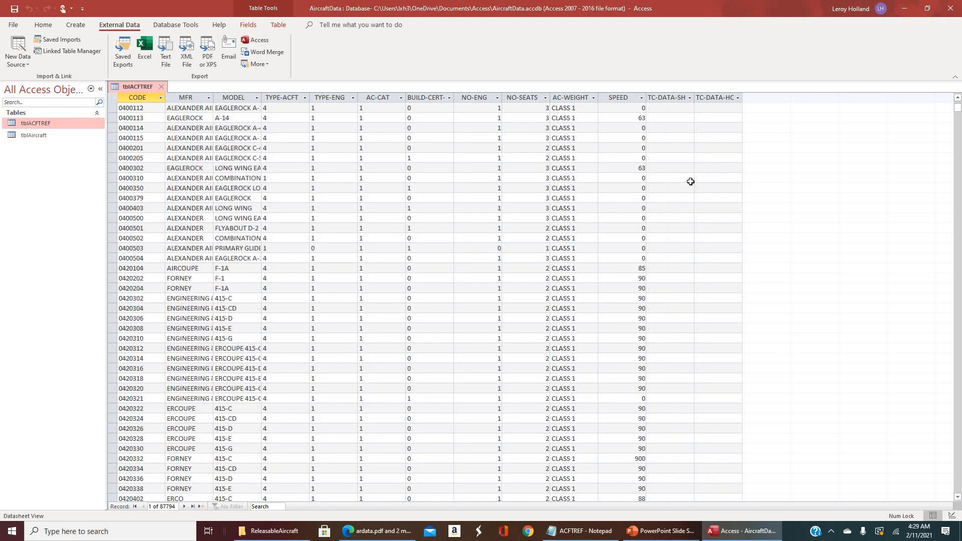
pyautogui.scroll(-20, 691, 182)
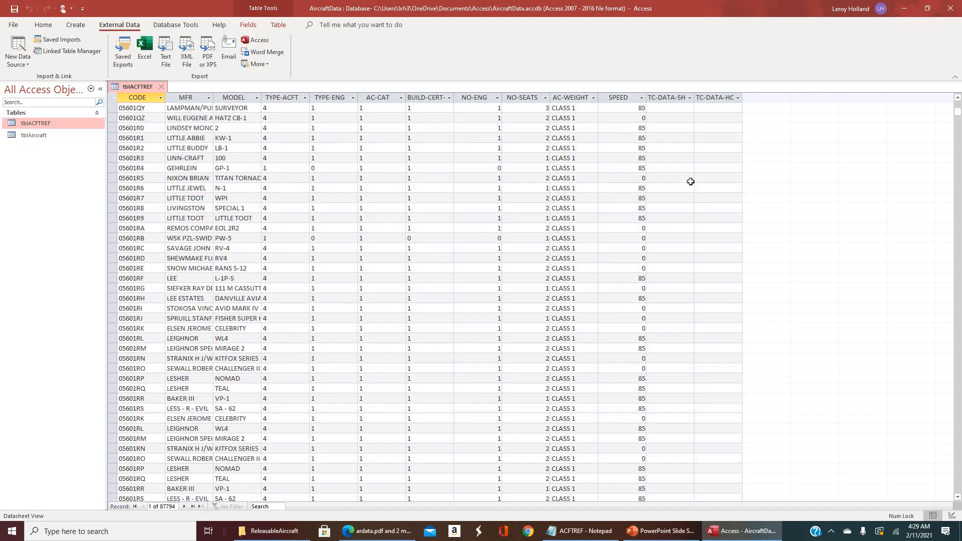
pyautogui.scroll(-20, 690, 181)
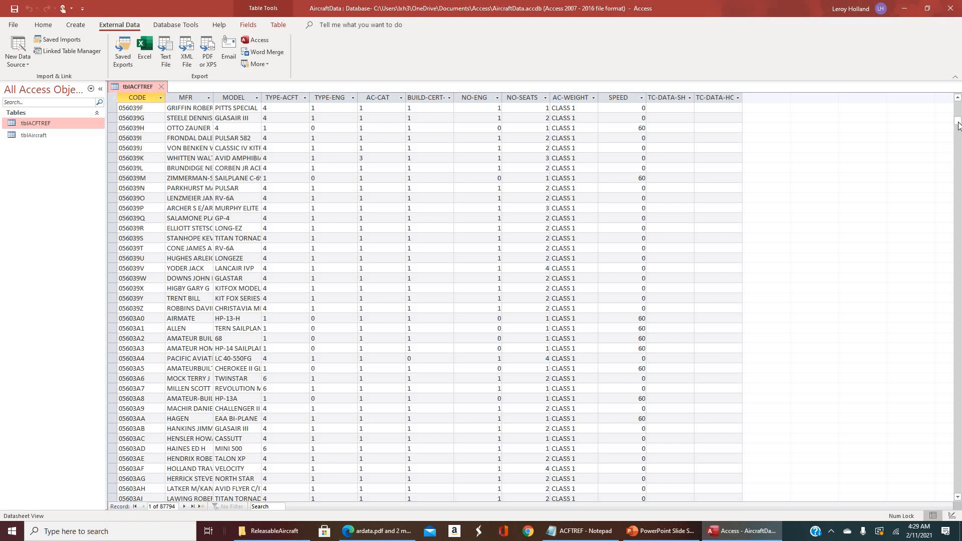
pyautogui.moveTo(958, 122); pyautogui.dragTo(958, 100)
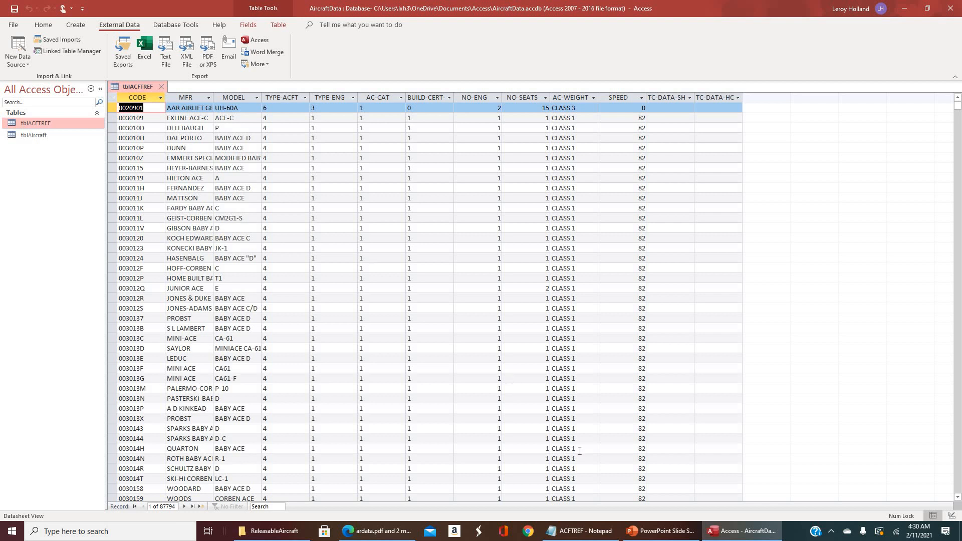
# Switch to the AmTransData Video 2 slide show in PowerPoint, return to its first slide and maximize the window
pyautogui.click(653, 530)
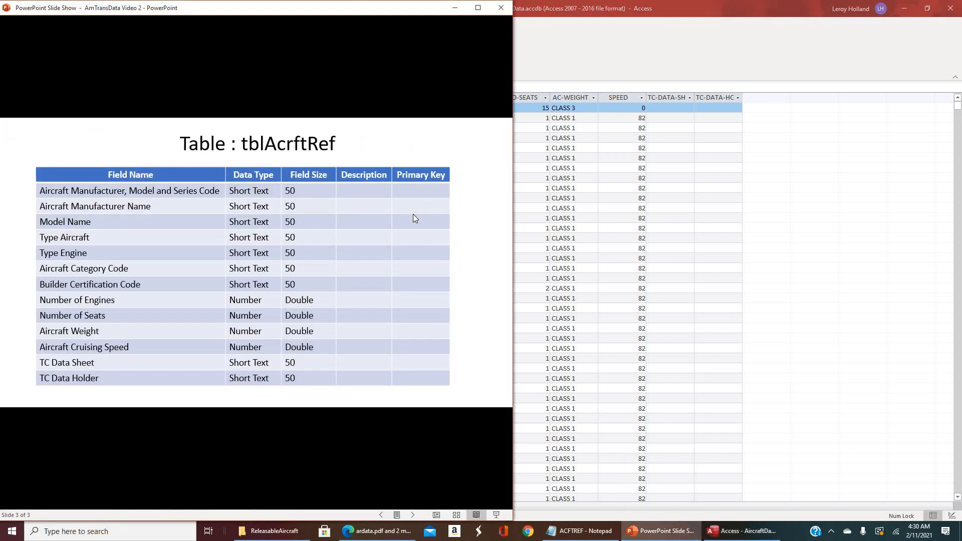
pyautogui.press('Home')
pyautogui.click(478, 8)
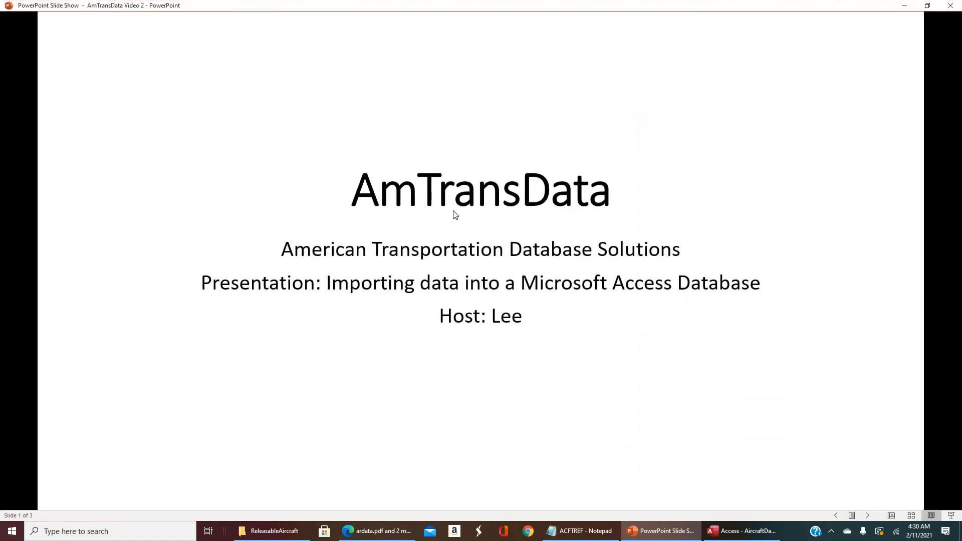